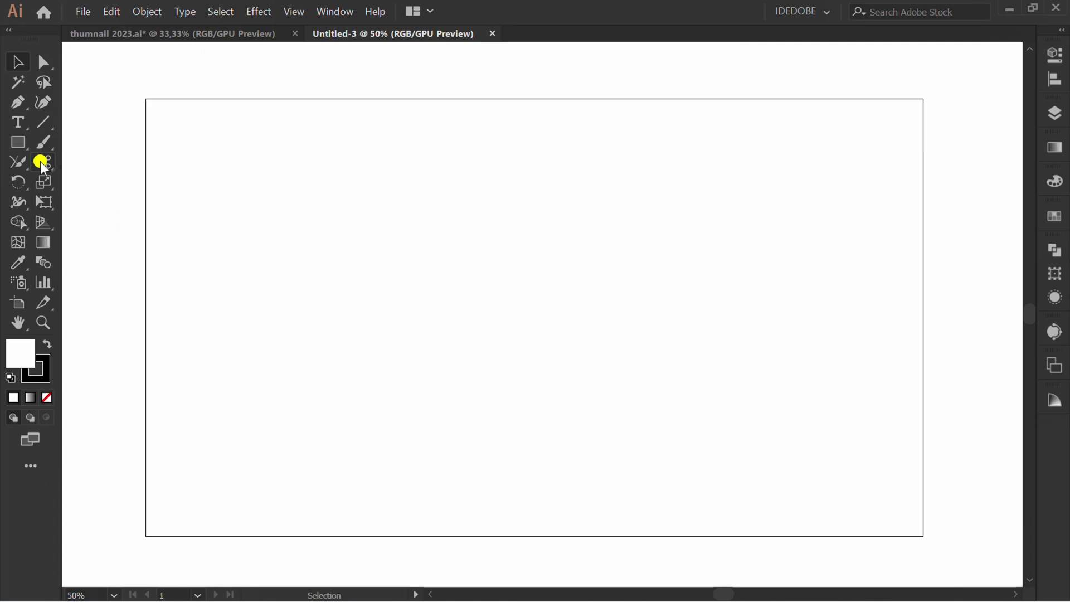
Draw a tall ellipse, sharpen its top anchor into a point, and rotate it to about 332°
drag(421, 183, 619, 474)
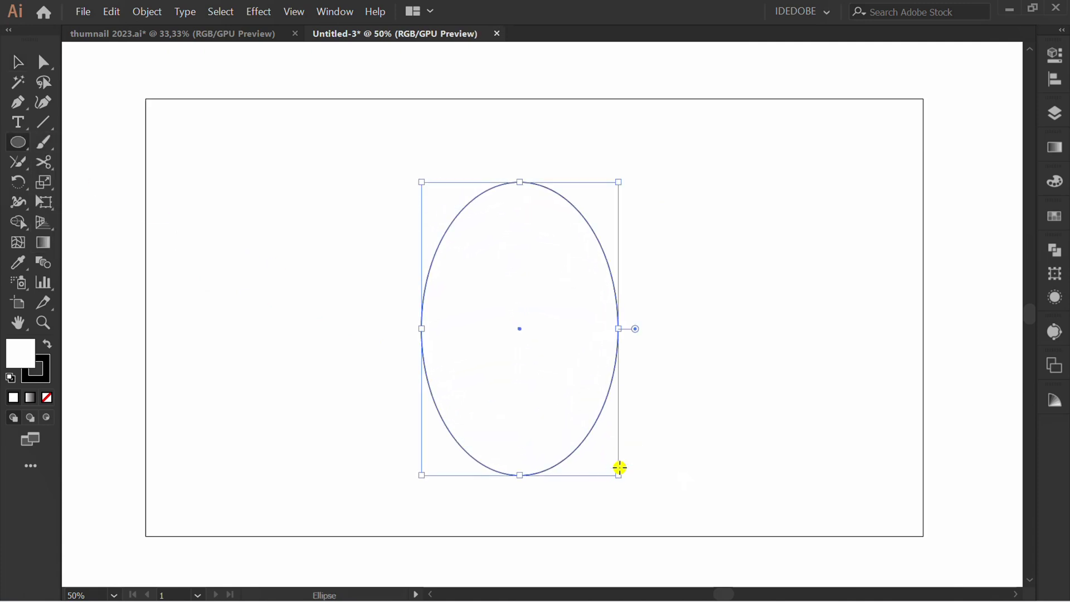
key(shift+c)
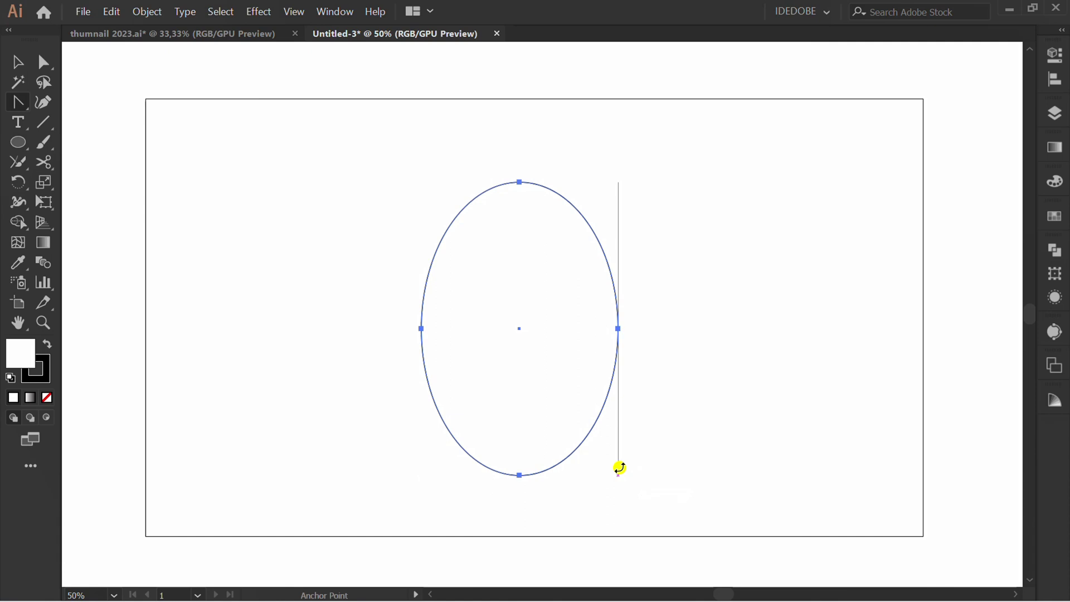
click(522, 183)
key(v)
drag(620, 175, 660, 259)
Draw a straight midrib line from the leaf tip down to its base
click(37, 126)
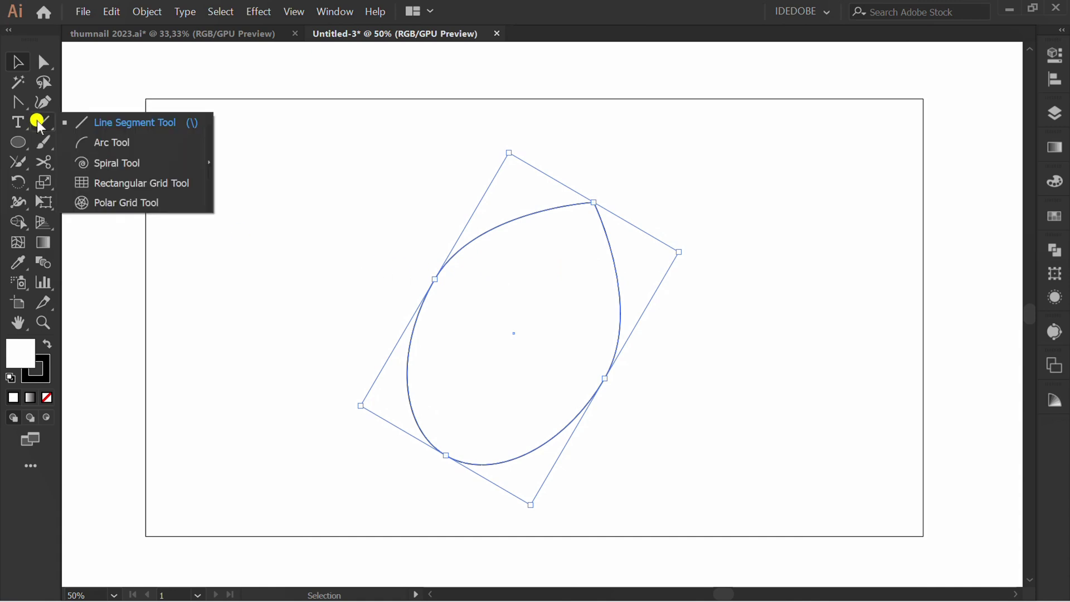
click(84, 121)
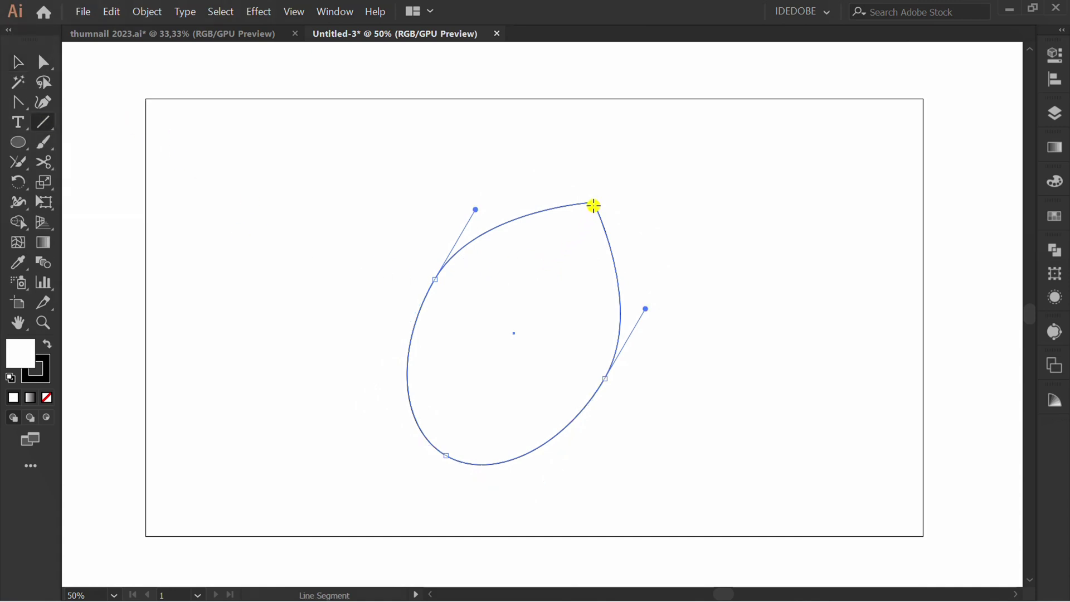
drag(594, 204, 446, 457)
Bend the straight midrib into a gentle curve with the Pen tool and Alt
key(v)
key(p)
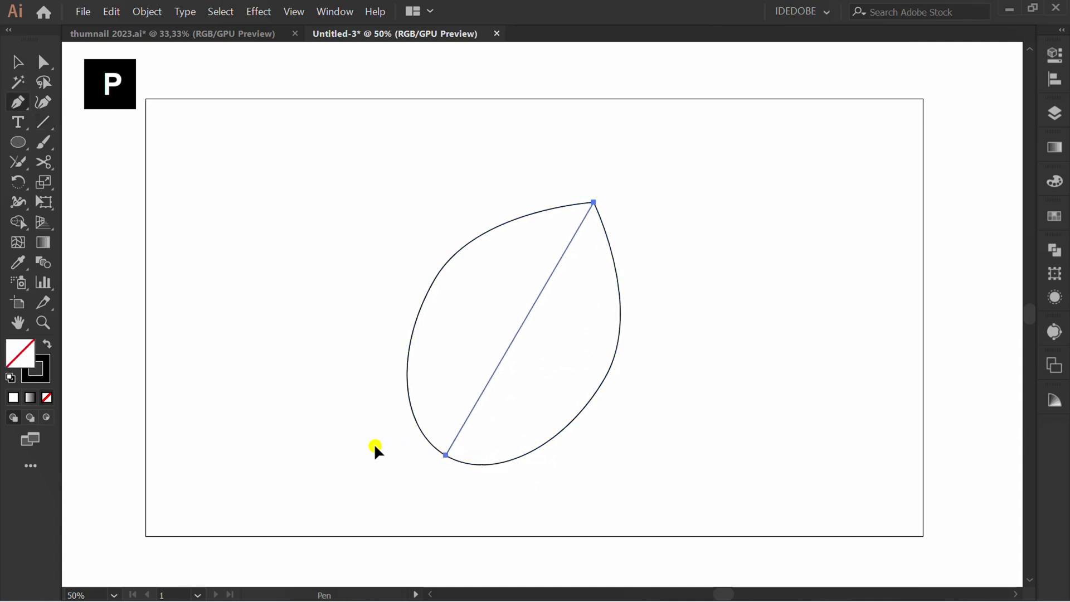
key(alt)
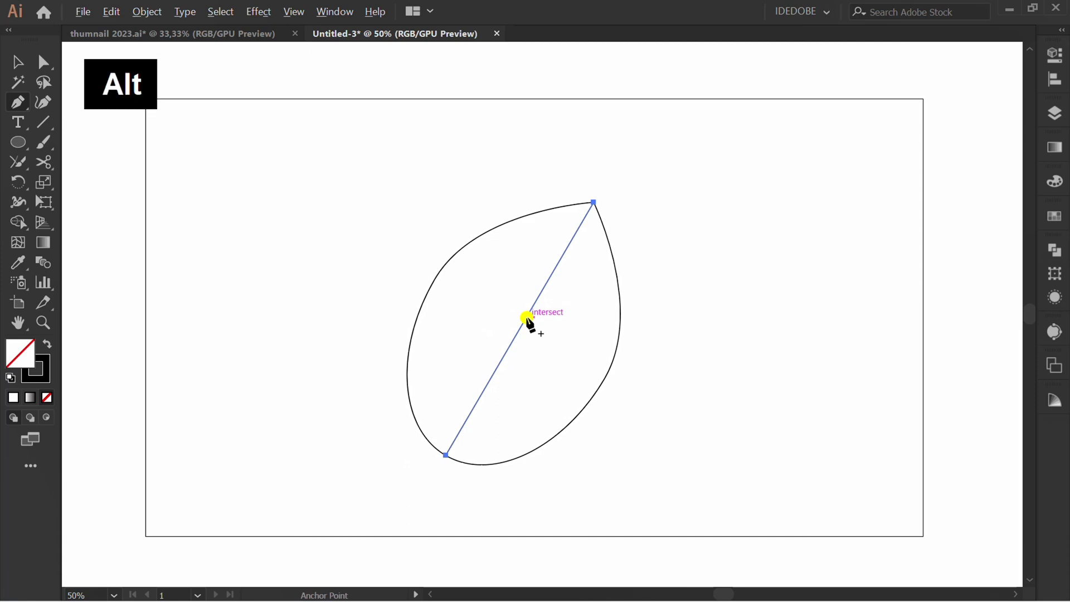
drag(527, 319, 516, 308)
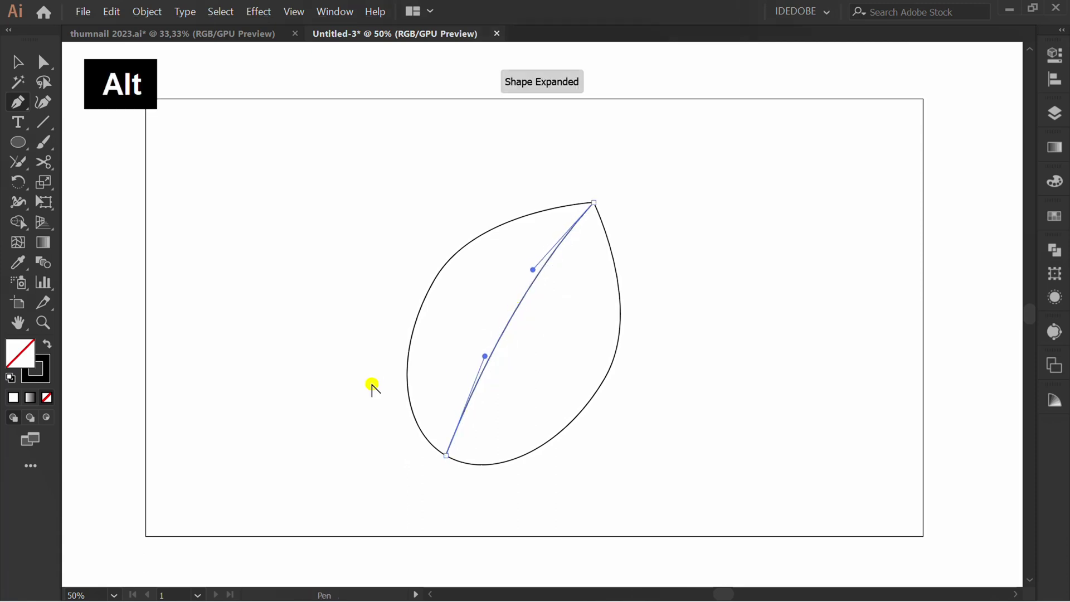
Alt-drag a copy of the leaf outline to the upper left, then reselect the original leaf and midrib
key(v)
click(324, 402)
click(482, 274)
drag(513, 332, 287, 271)
click(341, 449)
drag(646, 173, 496, 463)
drag(28, 229, 89, 221)
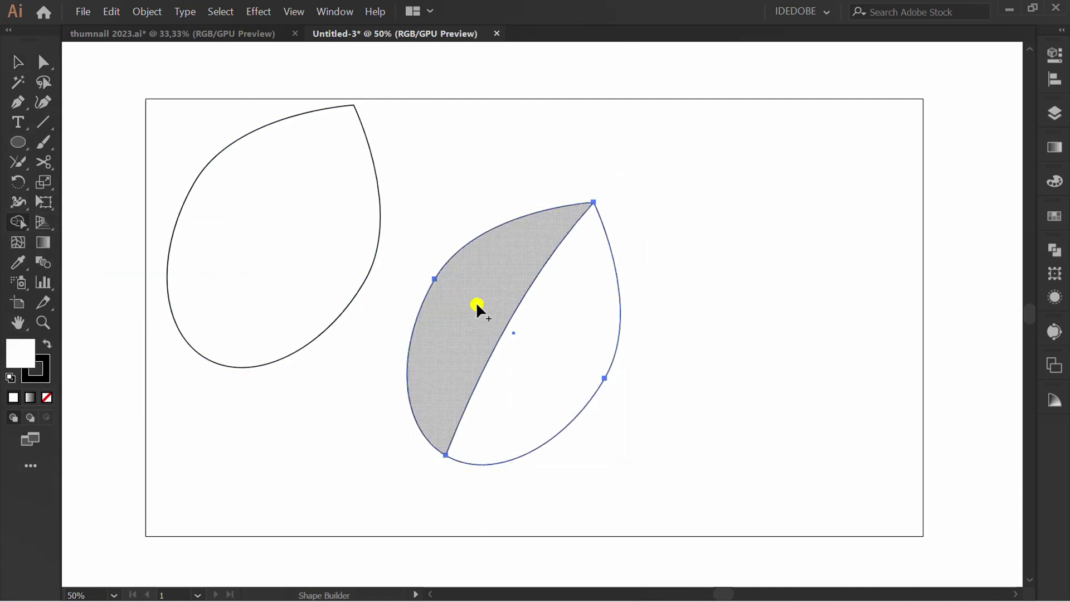
Select the whole right leaf and fill it with a light green swatch
key(v)
click(364, 432)
drag(636, 185, 406, 473)
click(1046, 68)
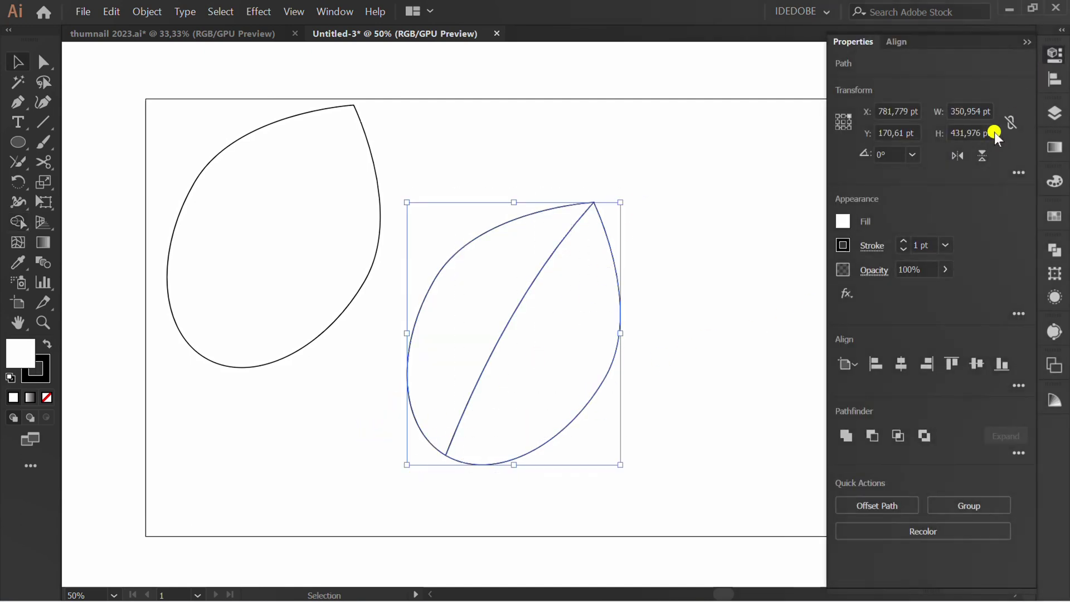
click(843, 222)
click(686, 294)
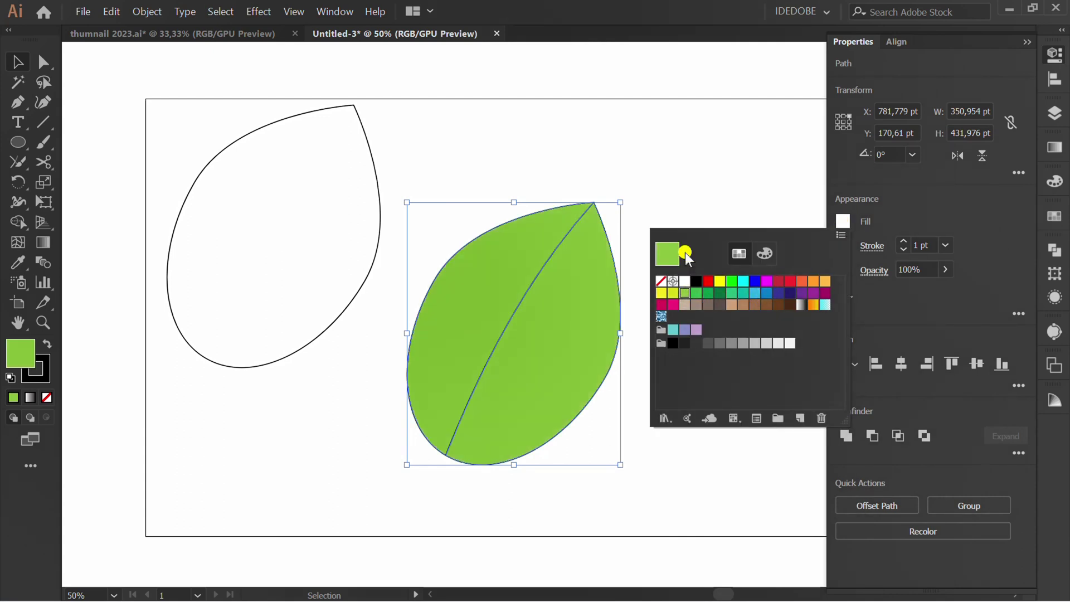
click(938, 210)
Set the leaf's stroke to None, then select only its left half
click(843, 245)
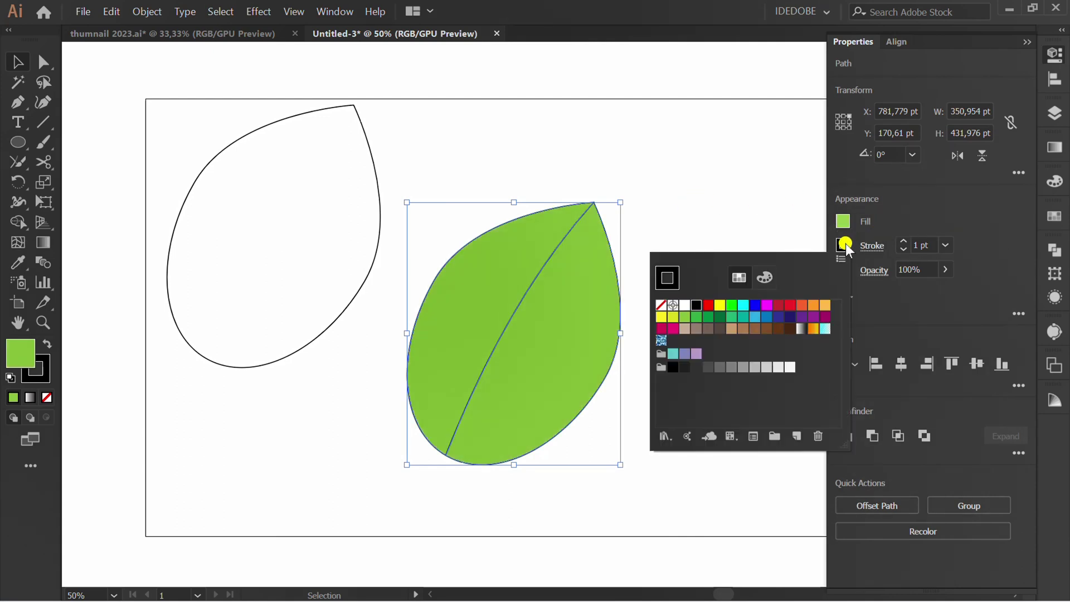
click(660, 306)
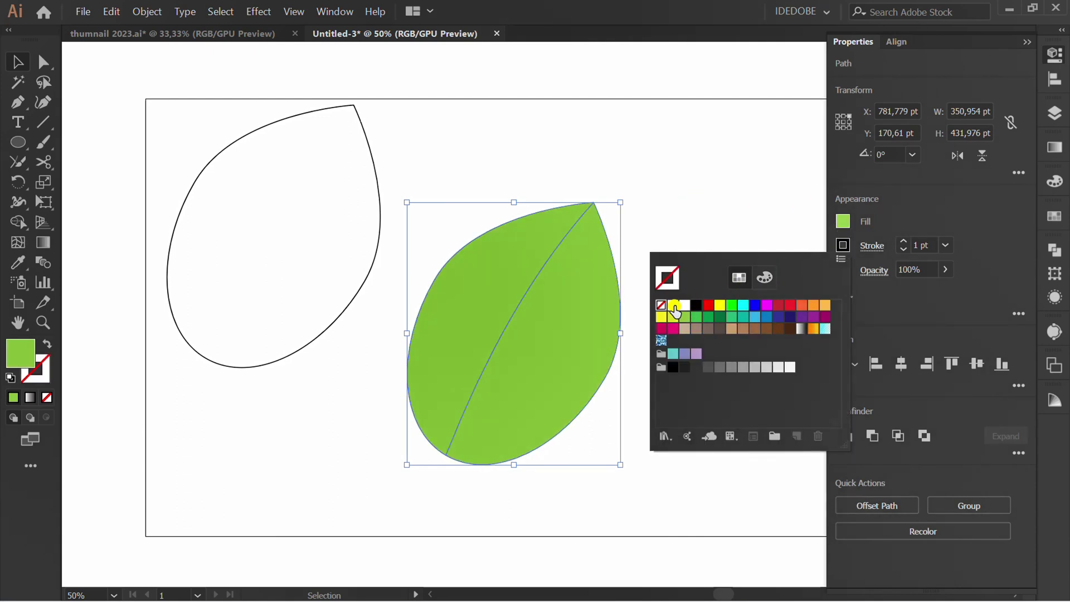
click(957, 215)
click(1028, 41)
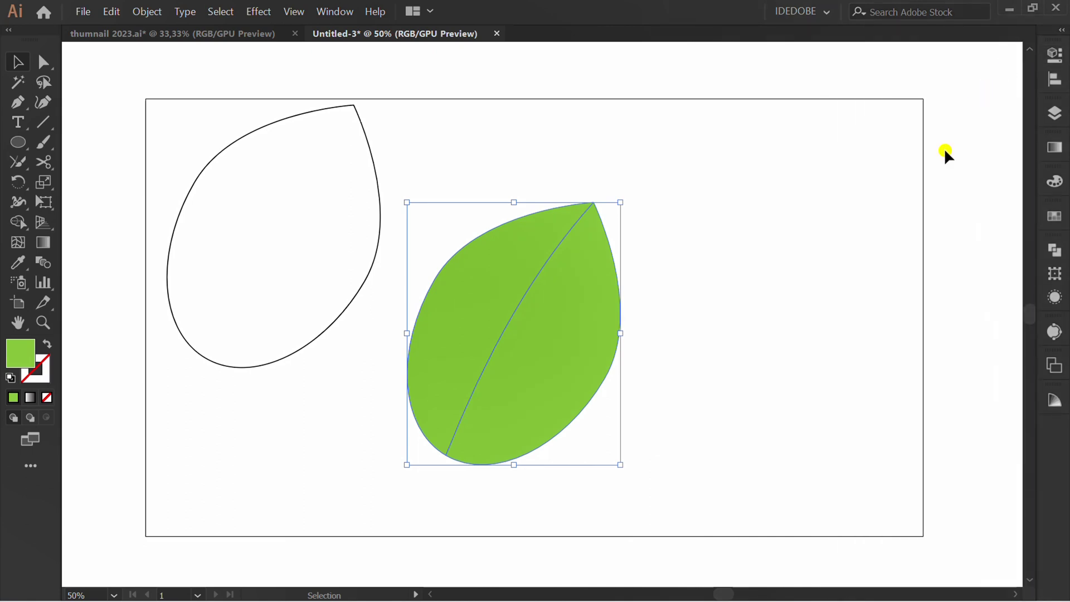
click(781, 316)
click(477, 297)
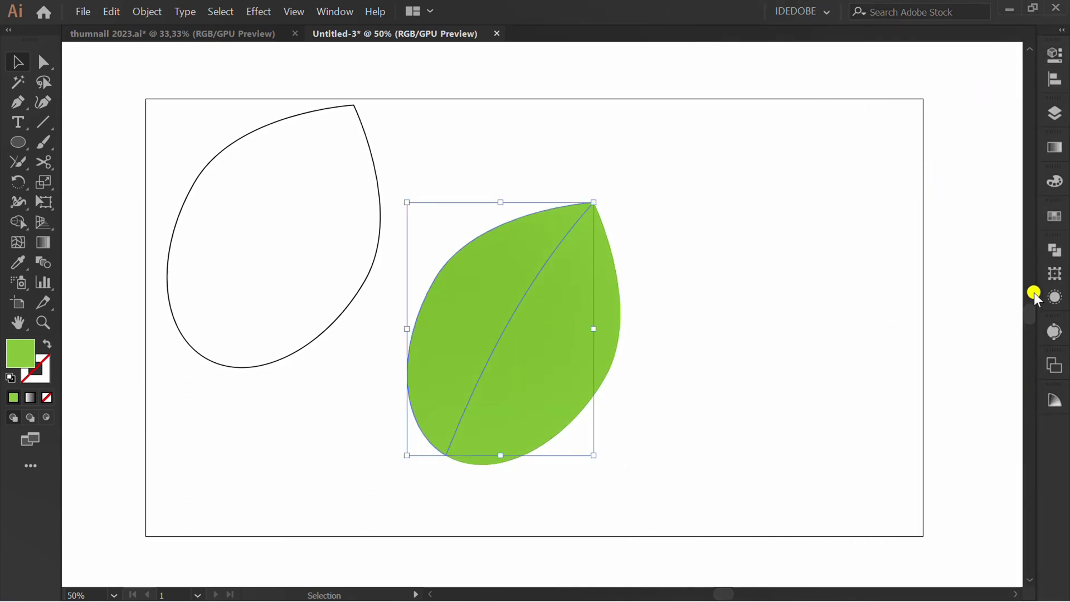
Apply a linear gradient to the left half with dark green and yellow-green stops
click(1055, 148)
click(857, 166)
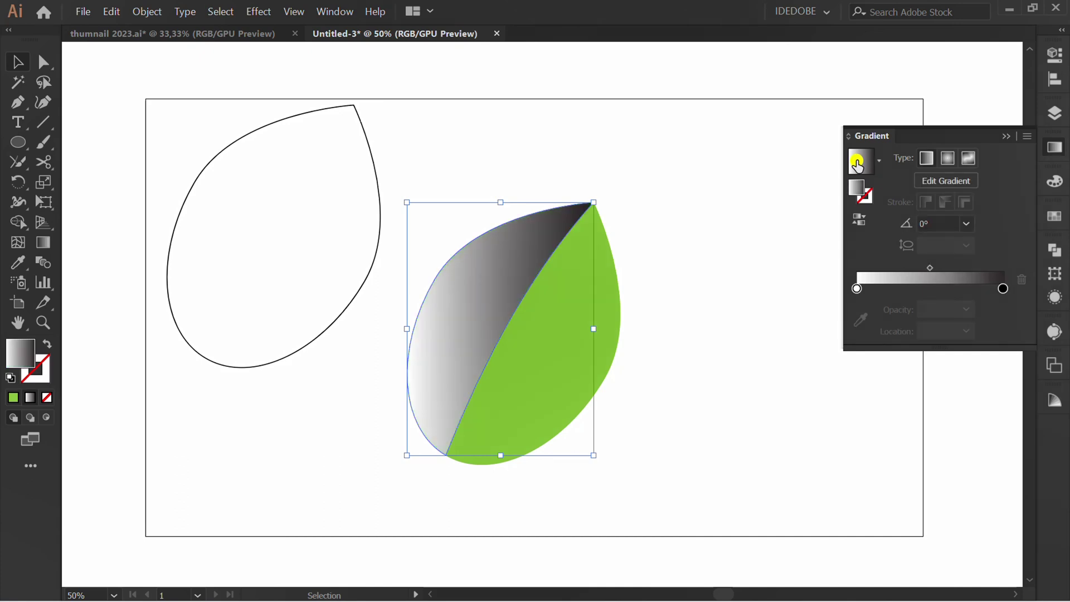
double_click(1004, 289)
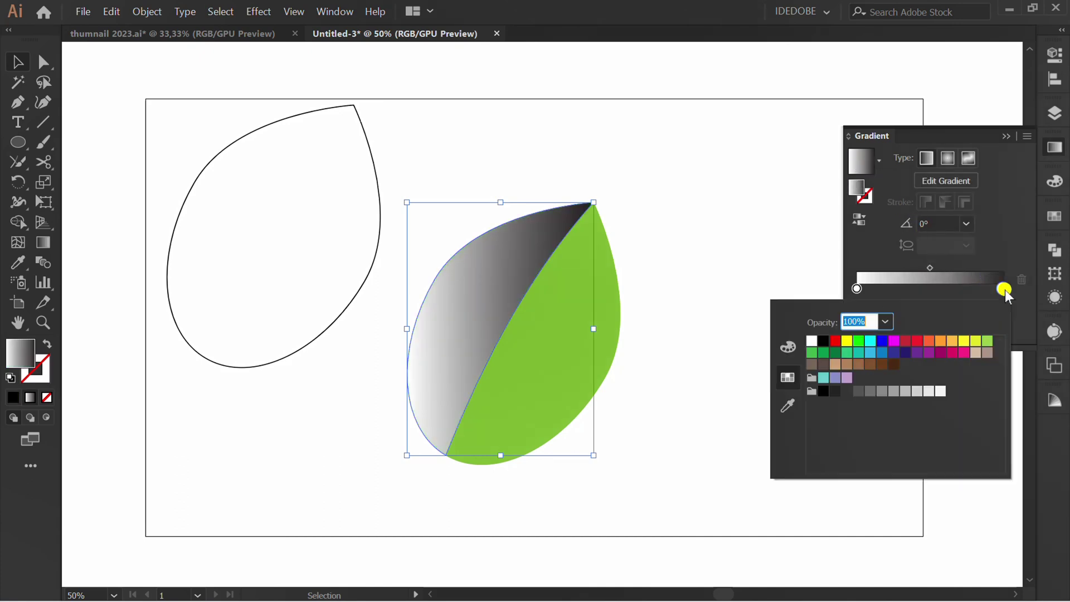
click(835, 352)
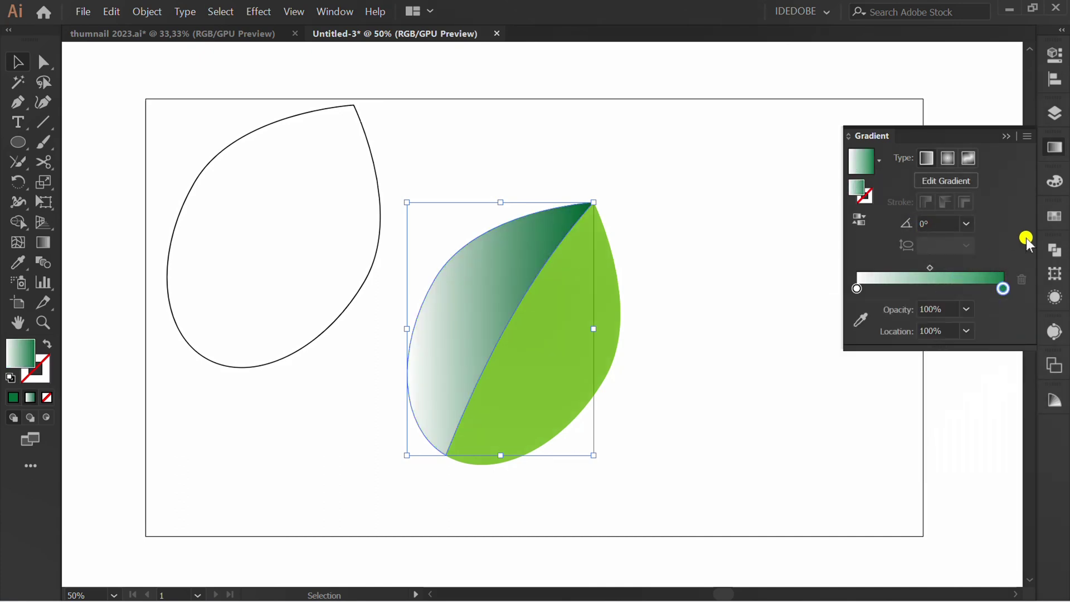
double_click(857, 288)
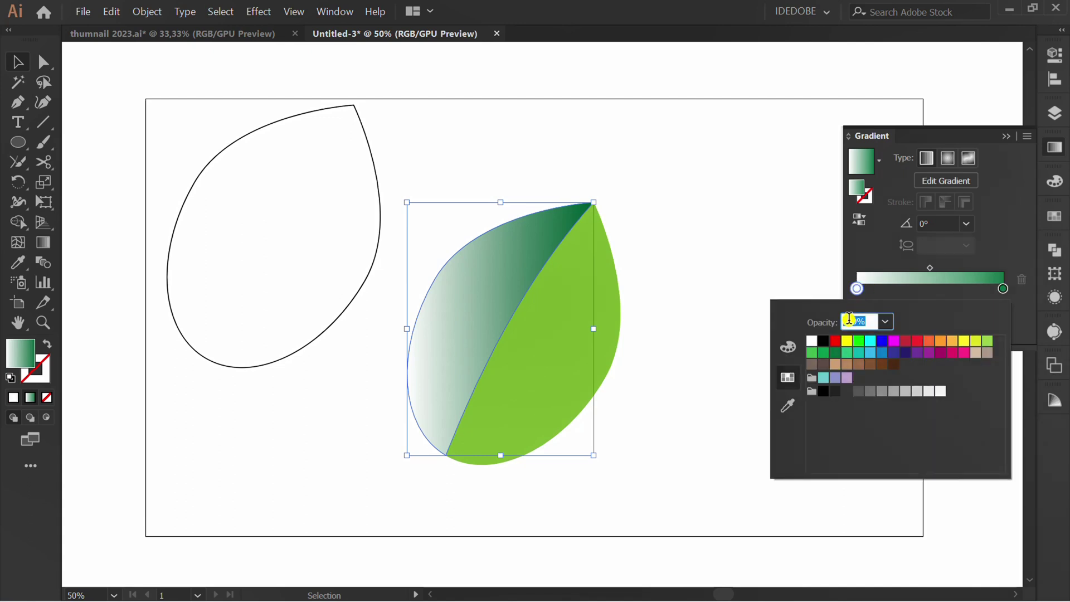
click(991, 342)
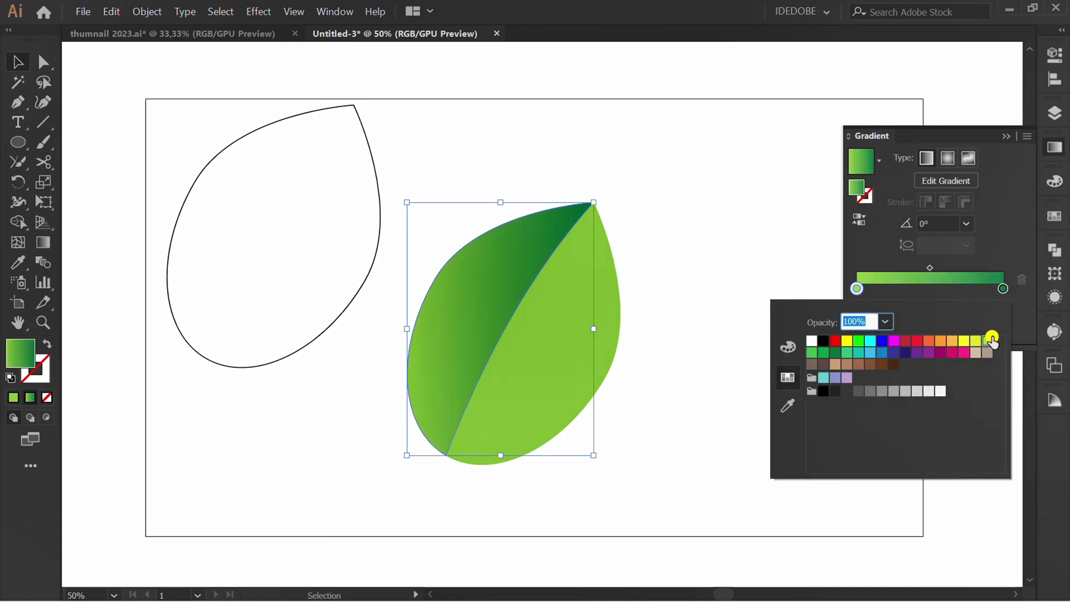
click(1024, 231)
click(1006, 135)
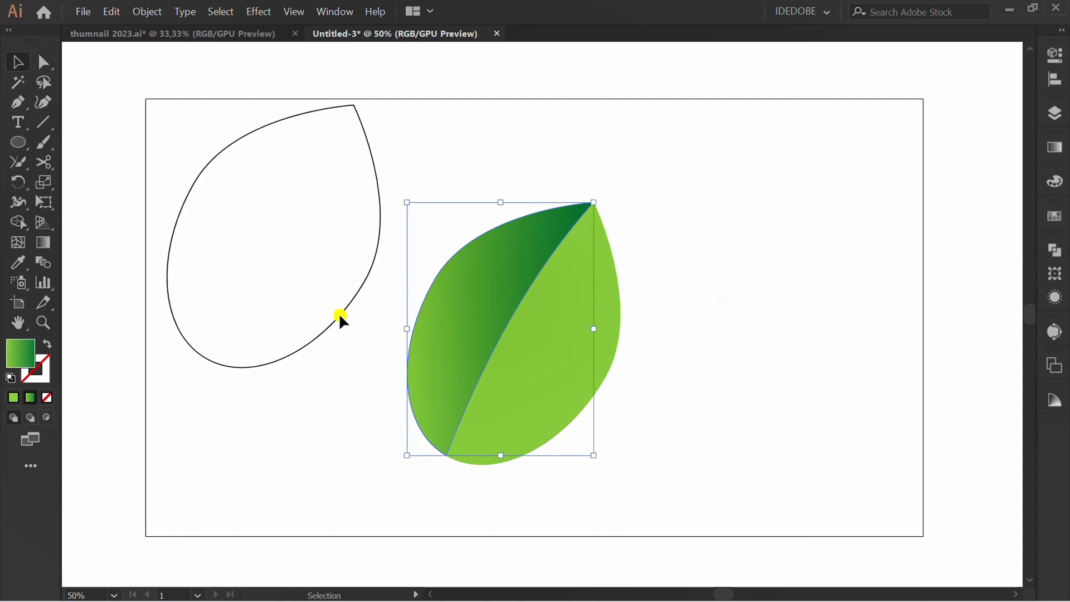
click(44, 245)
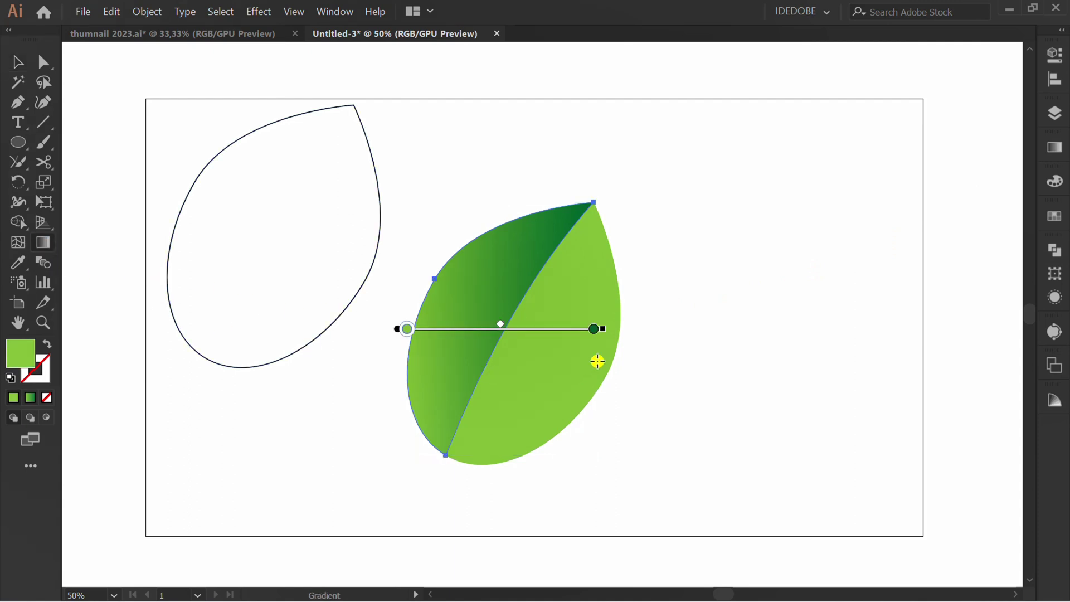
Angle the left-half gradient diagonally and group the two leaf halves
drag(608, 329, 600, 443)
key(v)
mouse_move(670, 174)
mouse_down()
mouse_move(596, 316)
mouse_move(464, 492)
mouse_up()
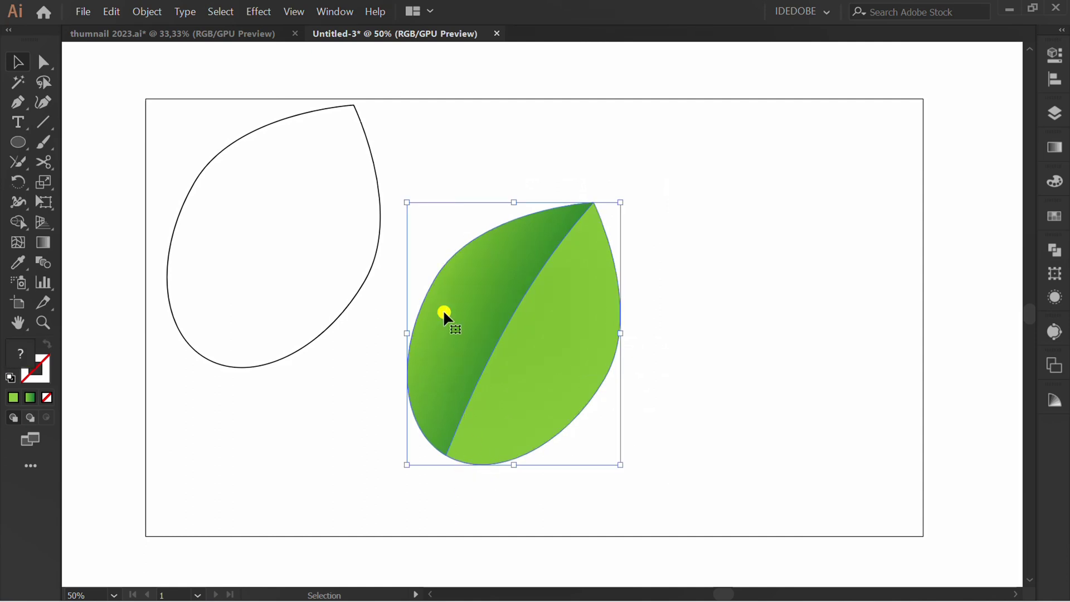
right_click(432, 221)
click(443, 329)
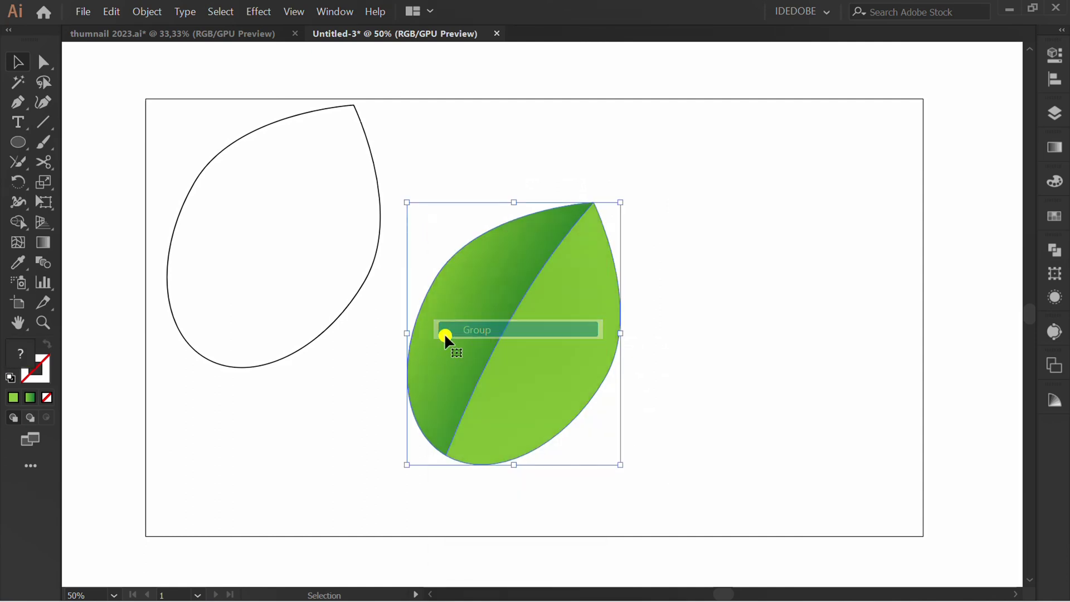
click(337, 383)
Align the outline leaf over the green leaf by horizontal centre and top
drag(549, 273, 318, 435)
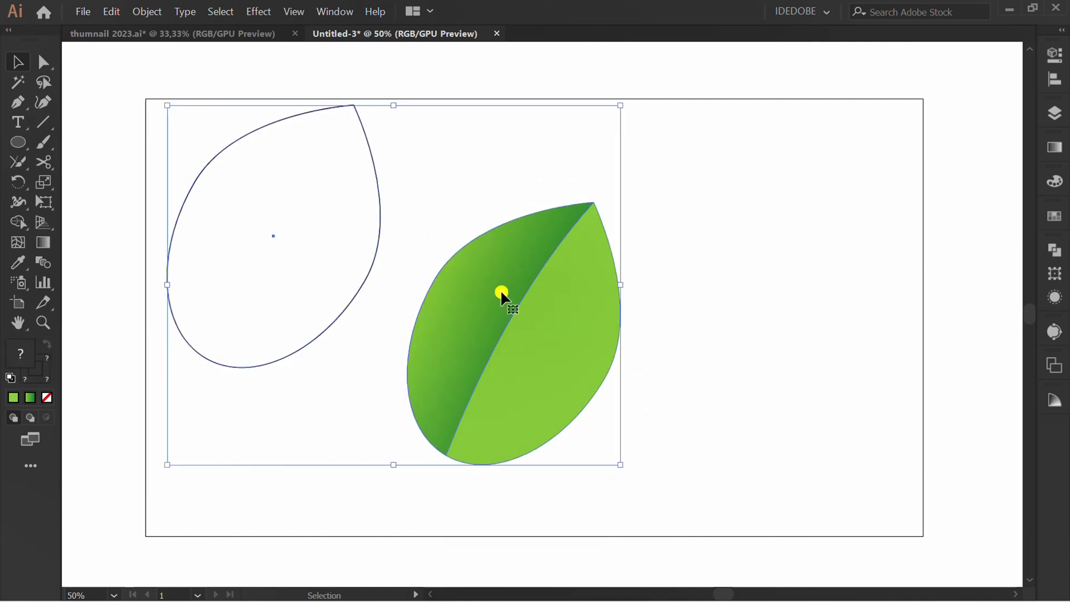
click(1054, 80)
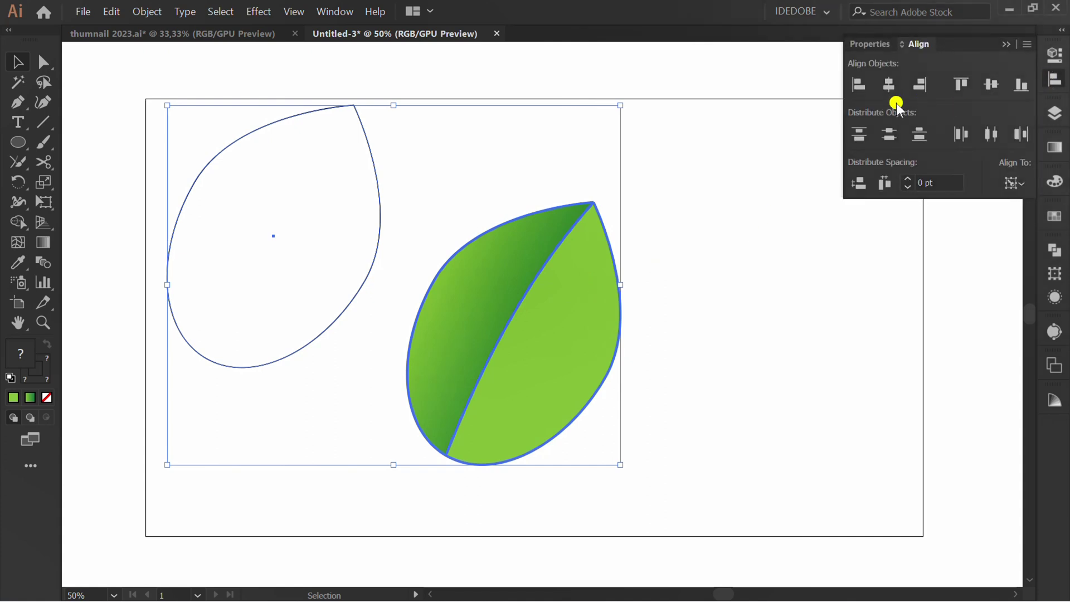
click(888, 84)
click(973, 83)
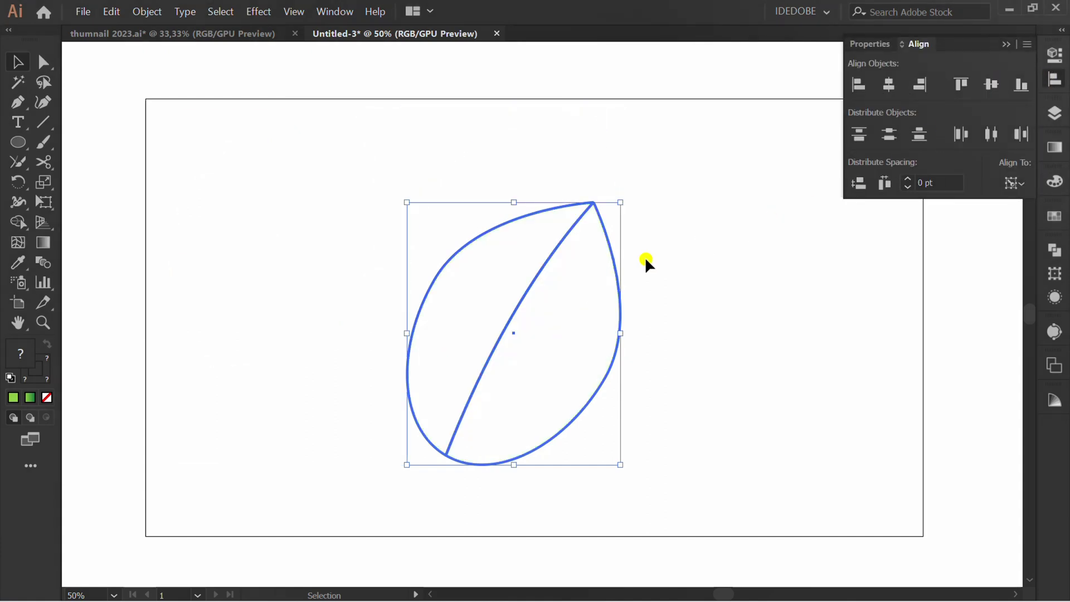
Give the outline leaf on top a dark green swatch fill and a None stroke
click(667, 271)
click(526, 284)
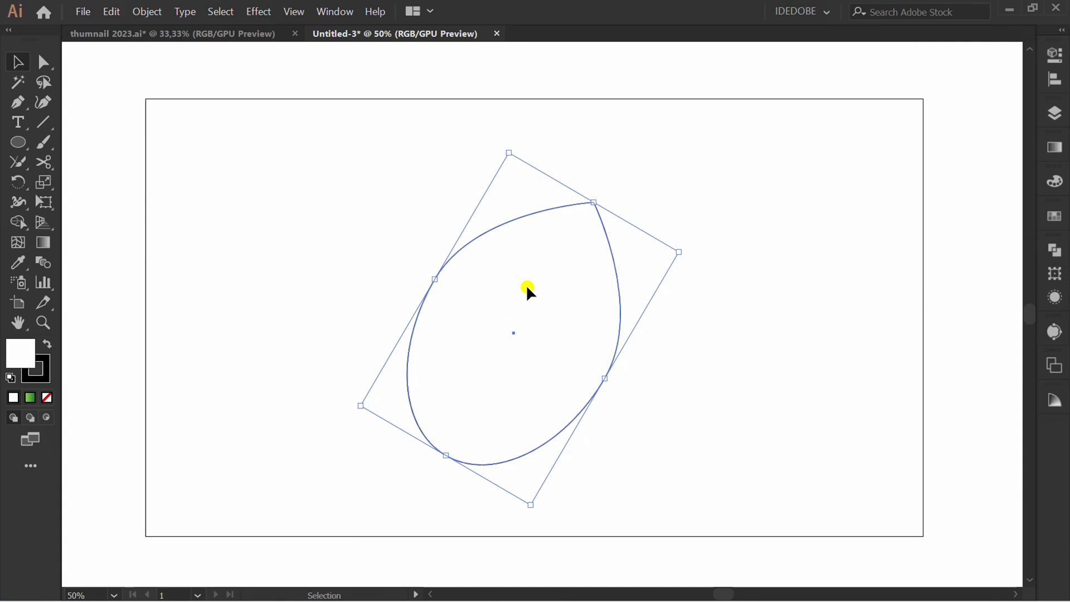
click(1054, 54)
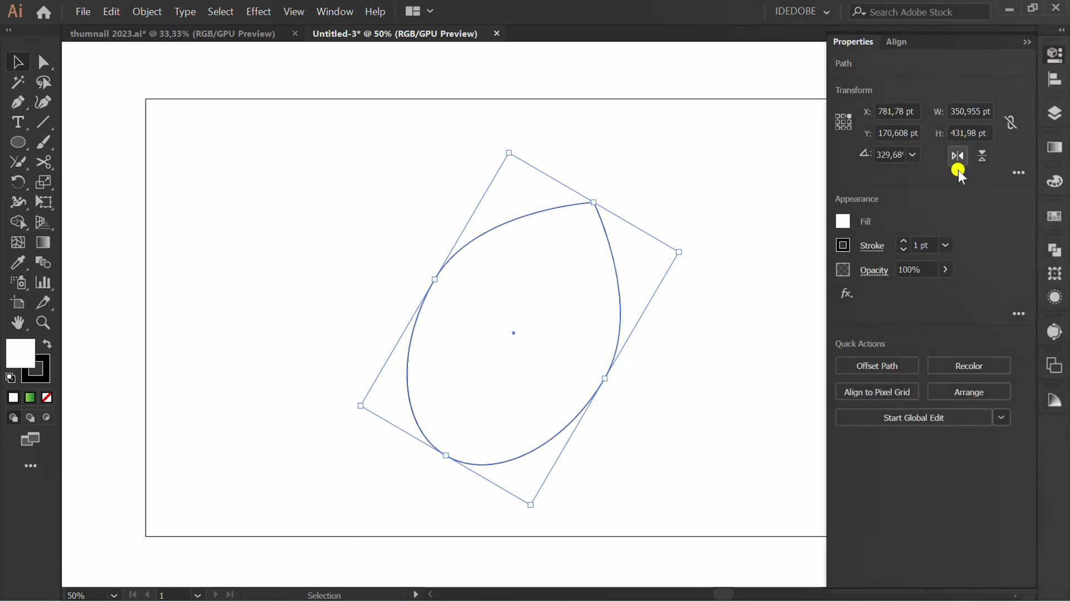
click(842, 221)
click(719, 294)
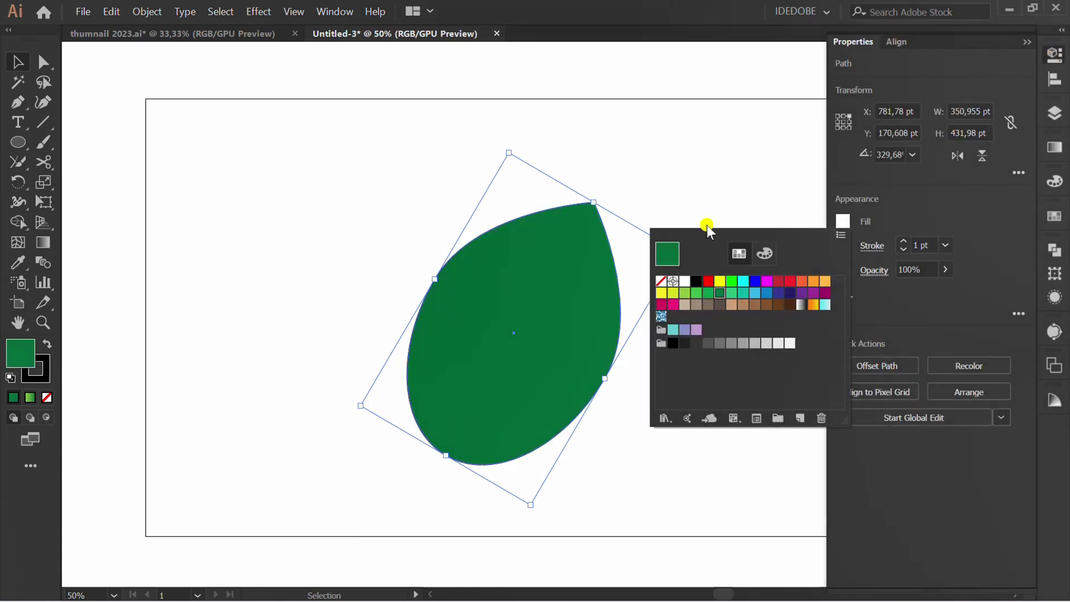
click(842, 245)
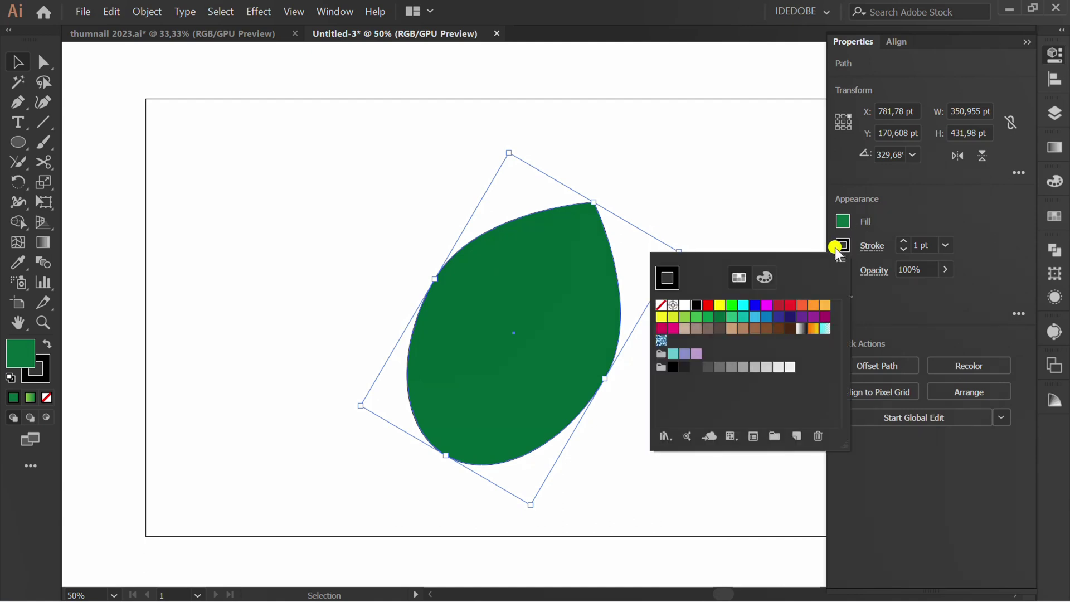
click(661, 306)
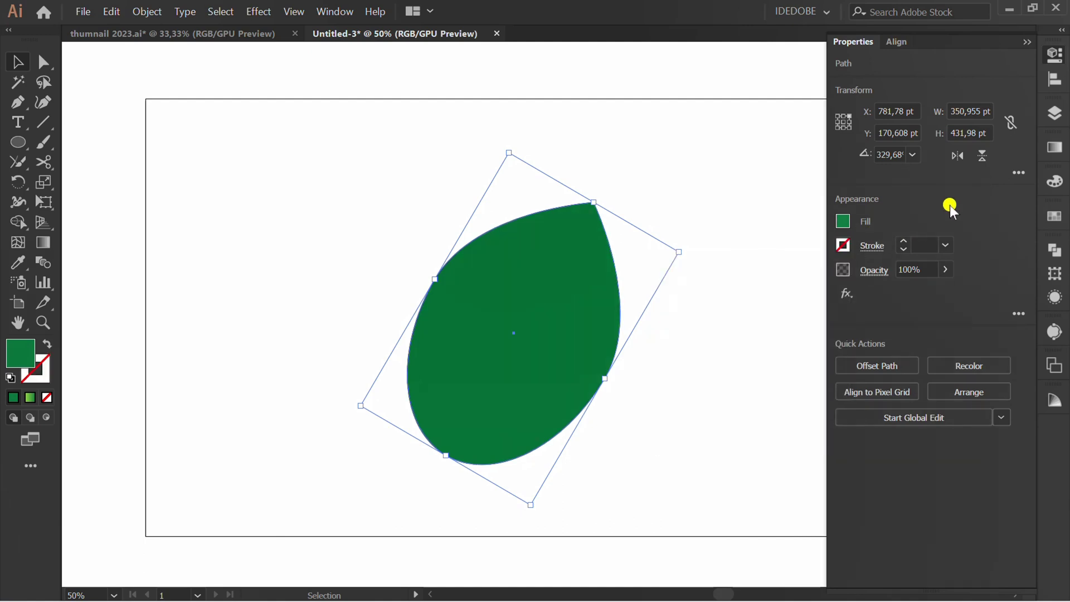
click(1023, 45)
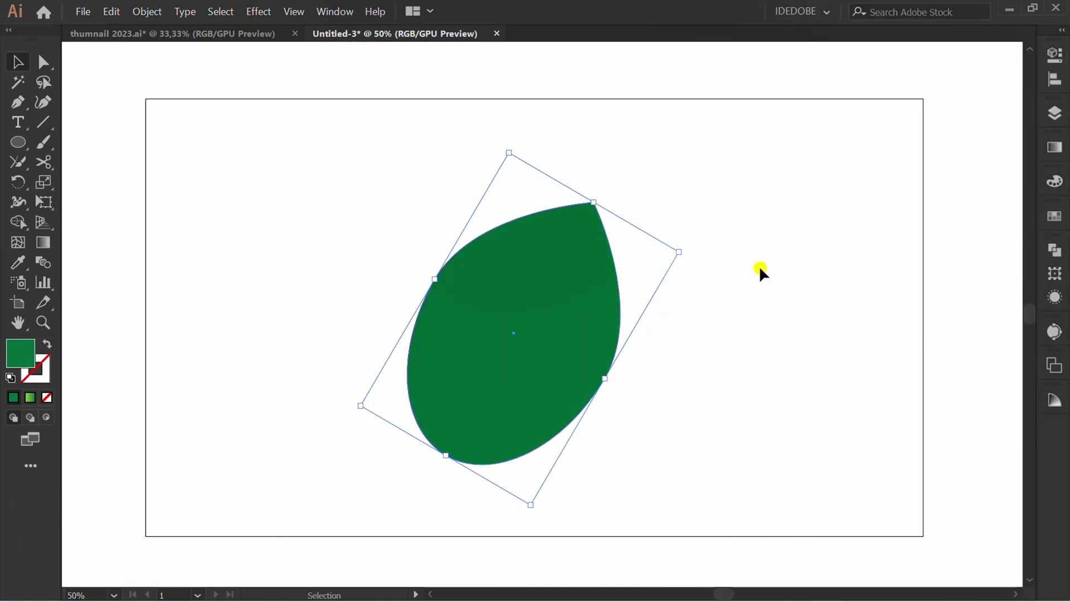
Make an opacity mask for the top leaf in the Transparency panel and enter mask editing
click(333, 11)
click(440, 394)
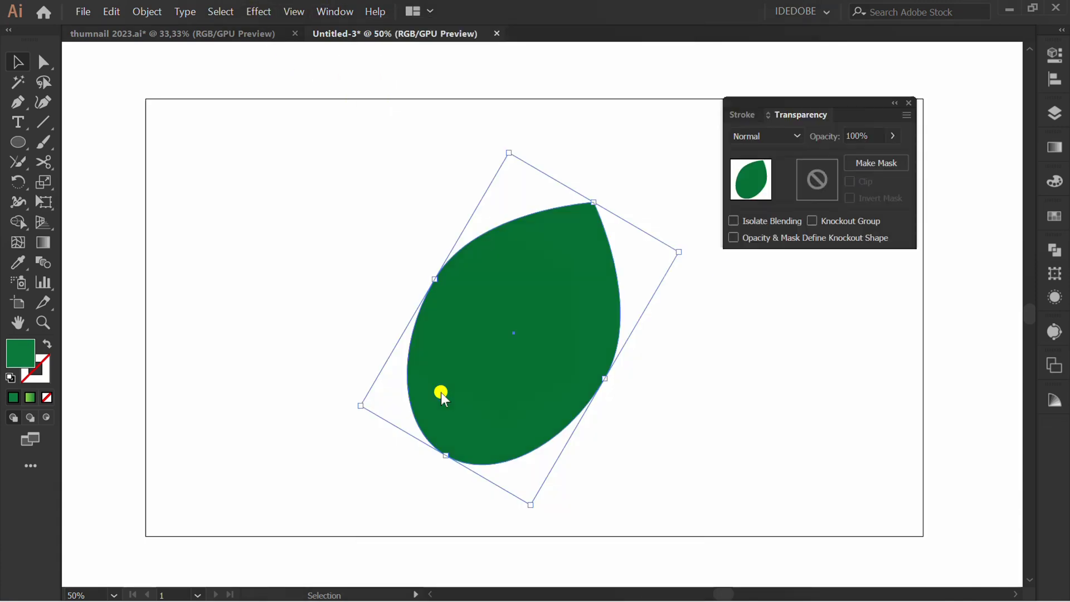
click(873, 163)
click(817, 179)
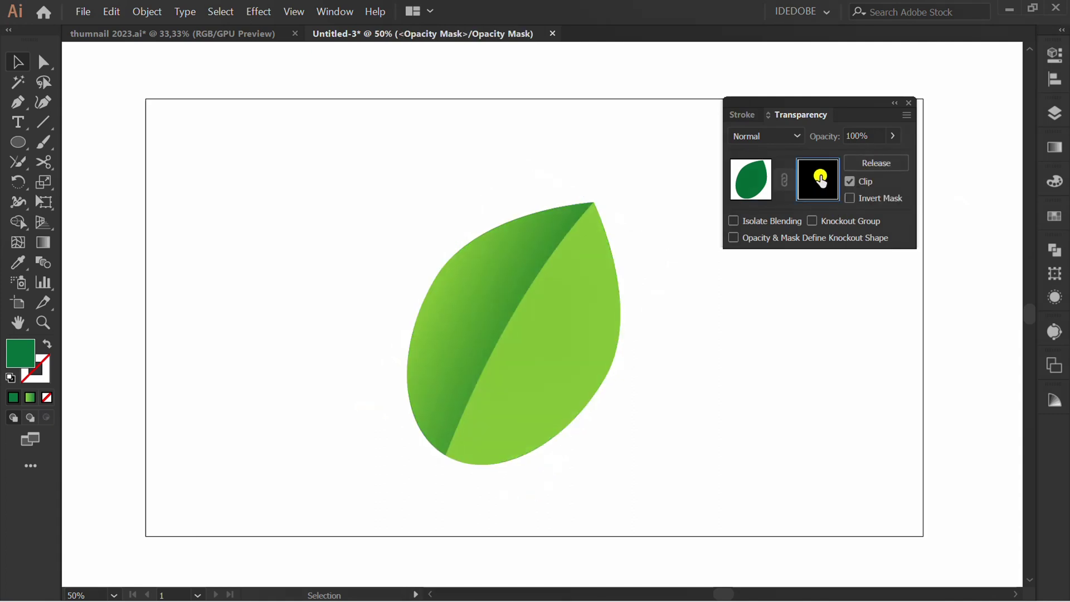
Draw a rectangle over the leaf in the mask and fill it with a reversed White, Black gradient
drag(16, 142, 97, 142)
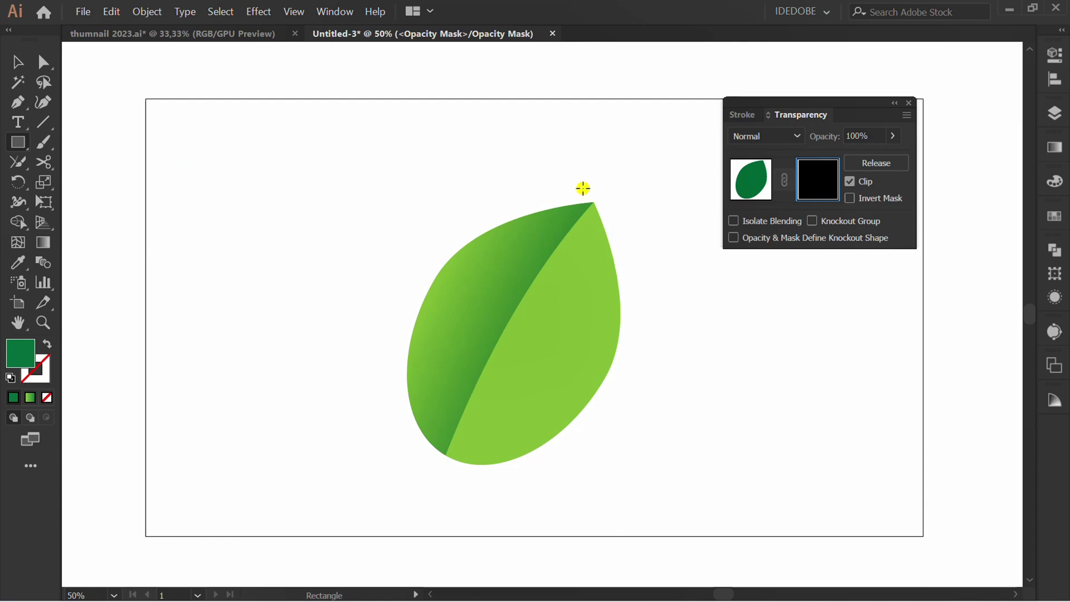
mouse_move(701, 160)
mouse_down()
mouse_move(503, 368)
mouse_move(318, 508)
mouse_up()
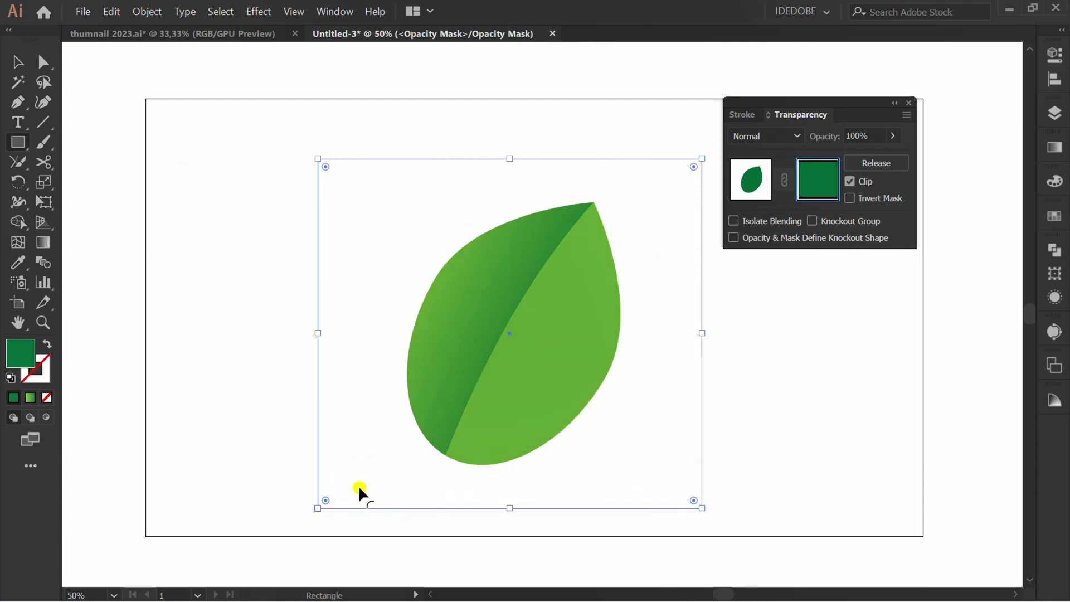
click(1054, 148)
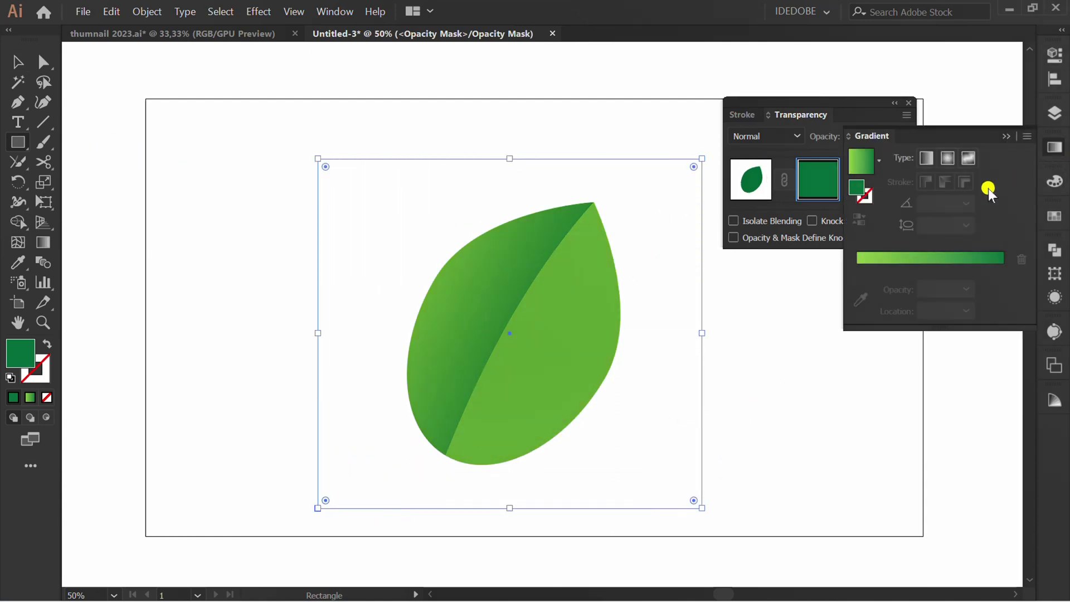
click(879, 160)
click(776, 196)
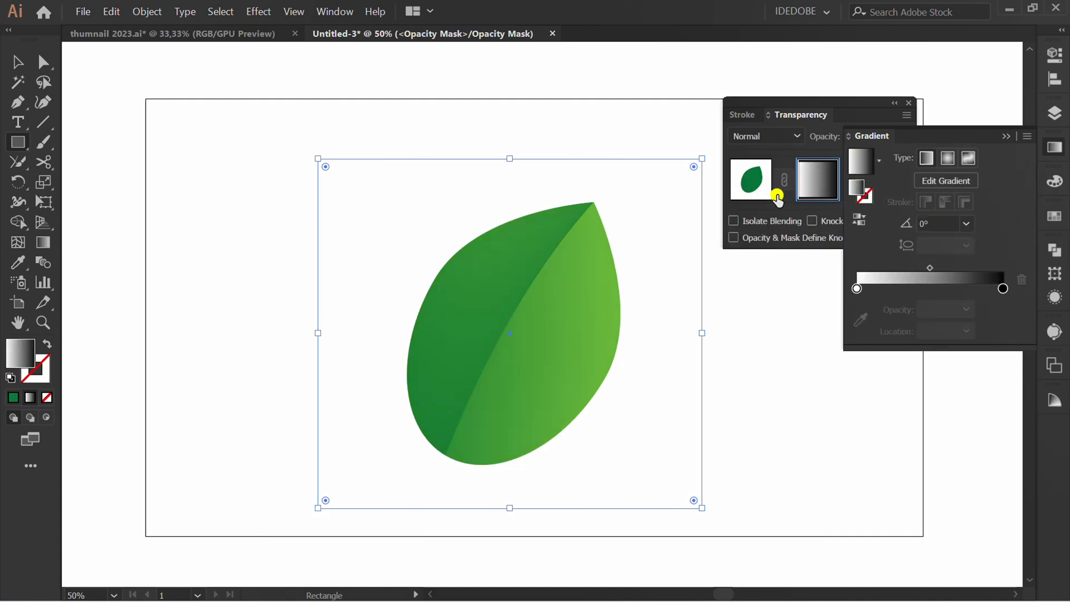
click(859, 219)
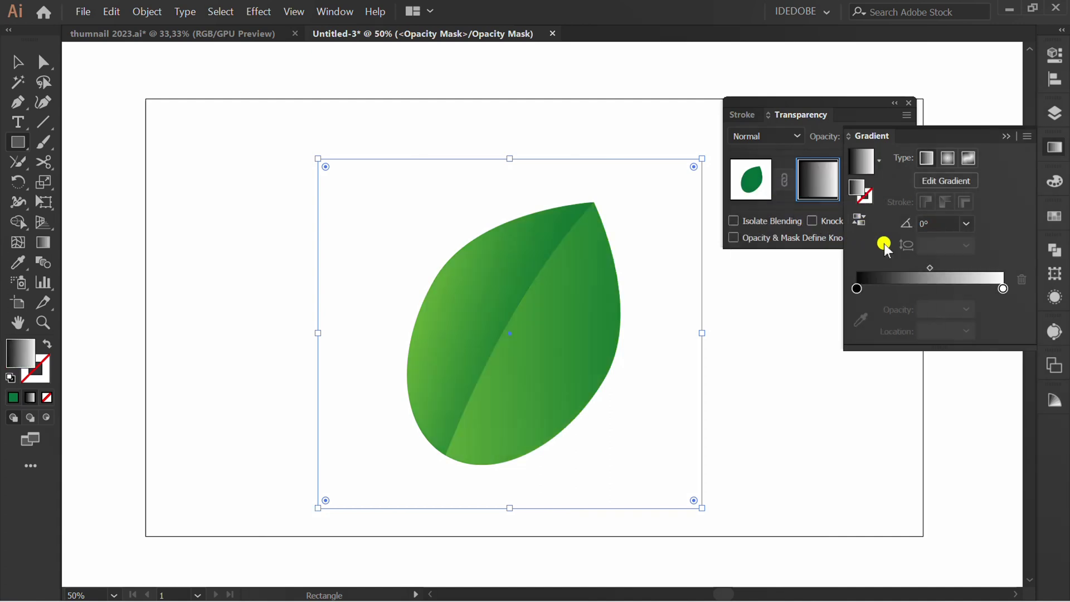
Apply Effect > Texture > Grain with Intensity 40, Contrast 60 and Stippled grain type
click(261, 12)
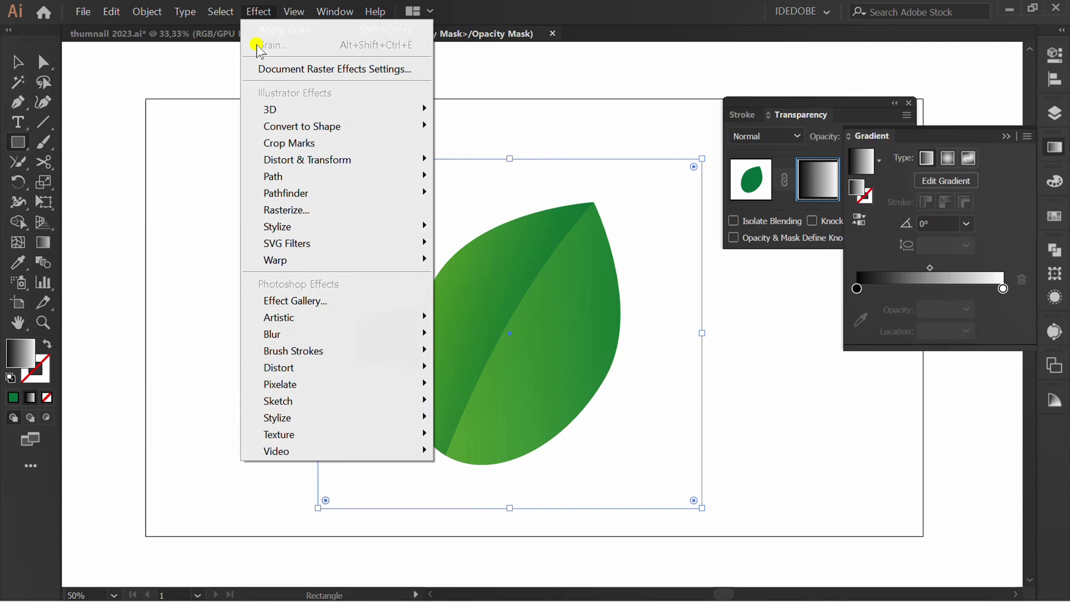
mouse_move(306, 434)
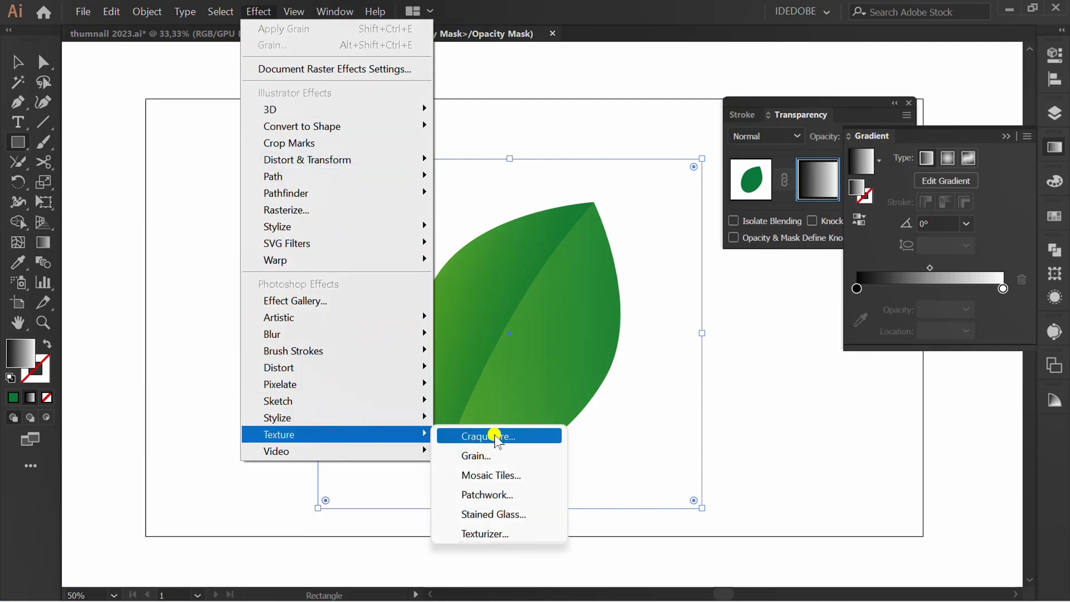
click(505, 456)
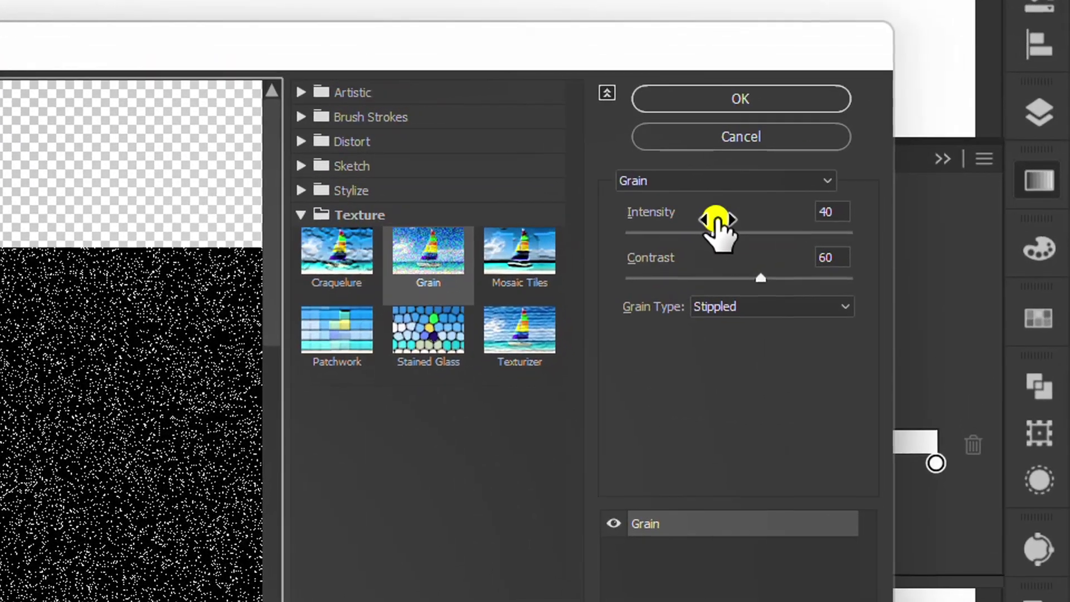
double_click(833, 211)
double_click(825, 256)
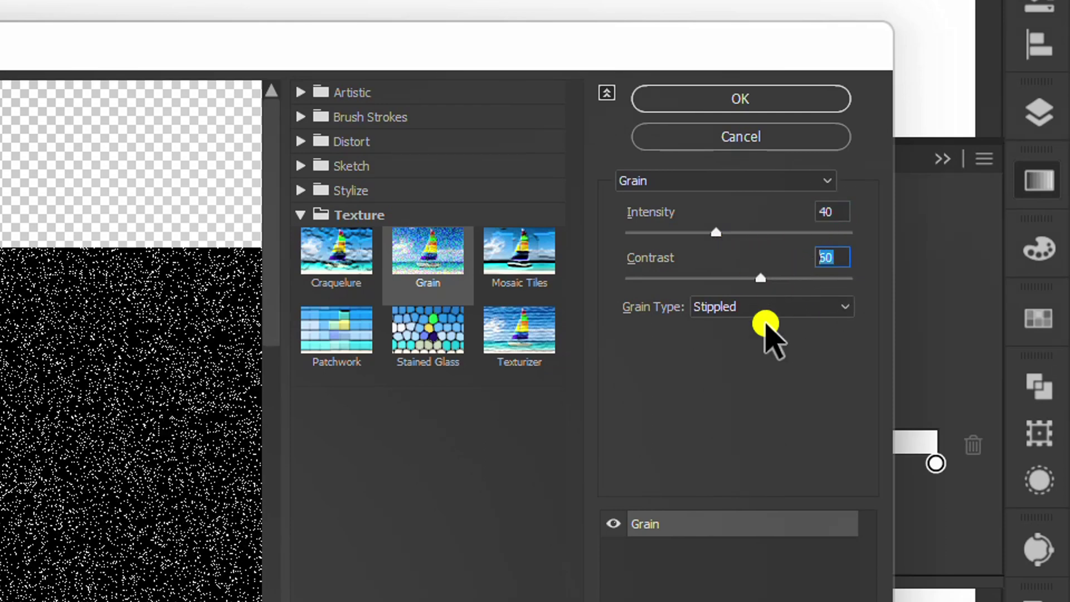
click(845, 308)
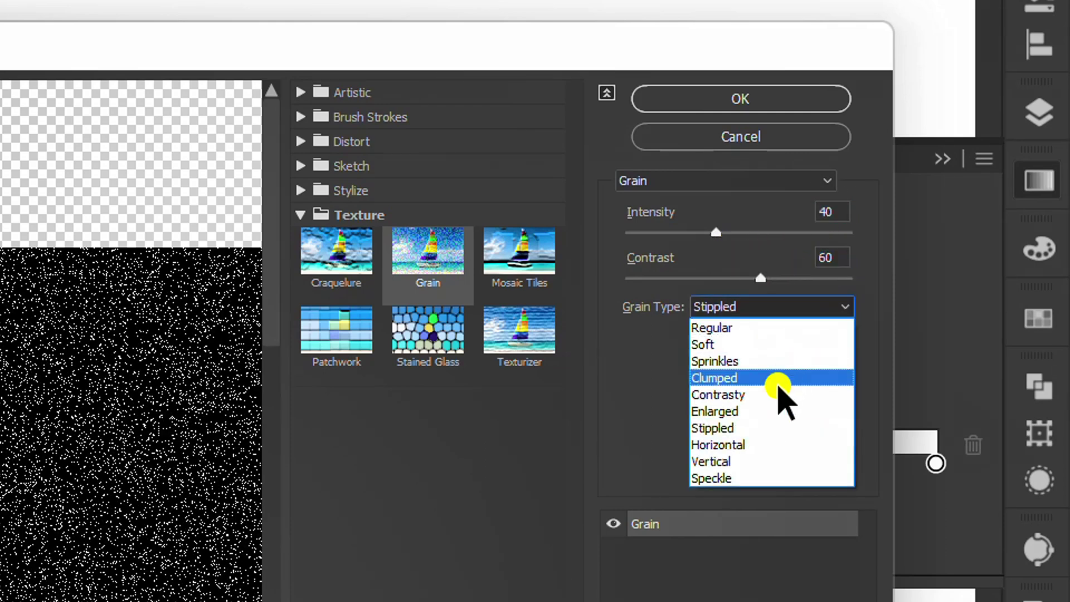
click(778, 429)
click(744, 101)
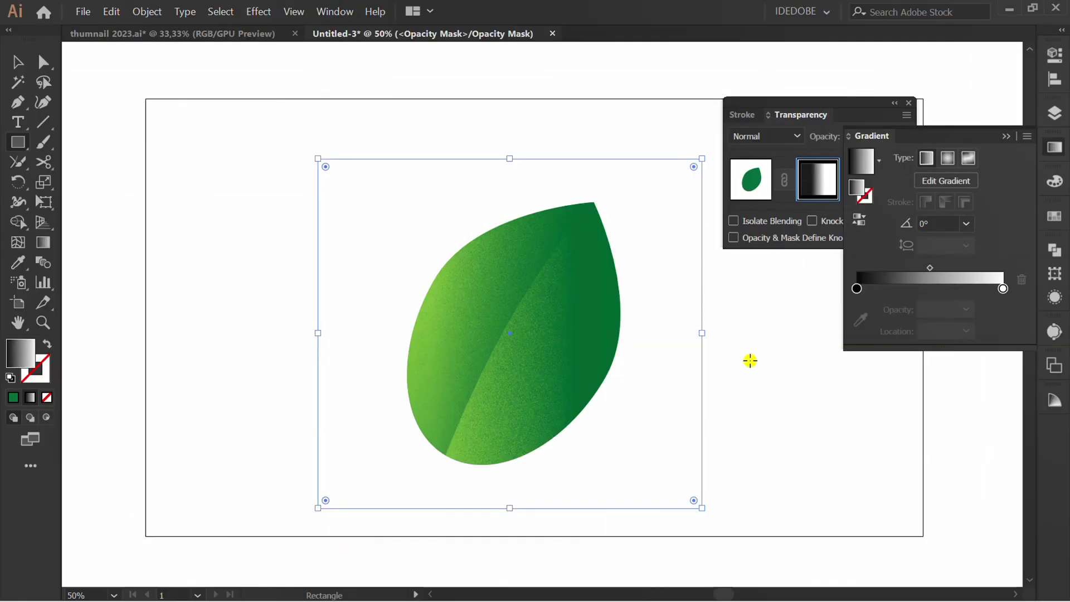
Rotate the mask gradient diagonally, extend it past the leaf's edge, and exit mask editing
click(40, 243)
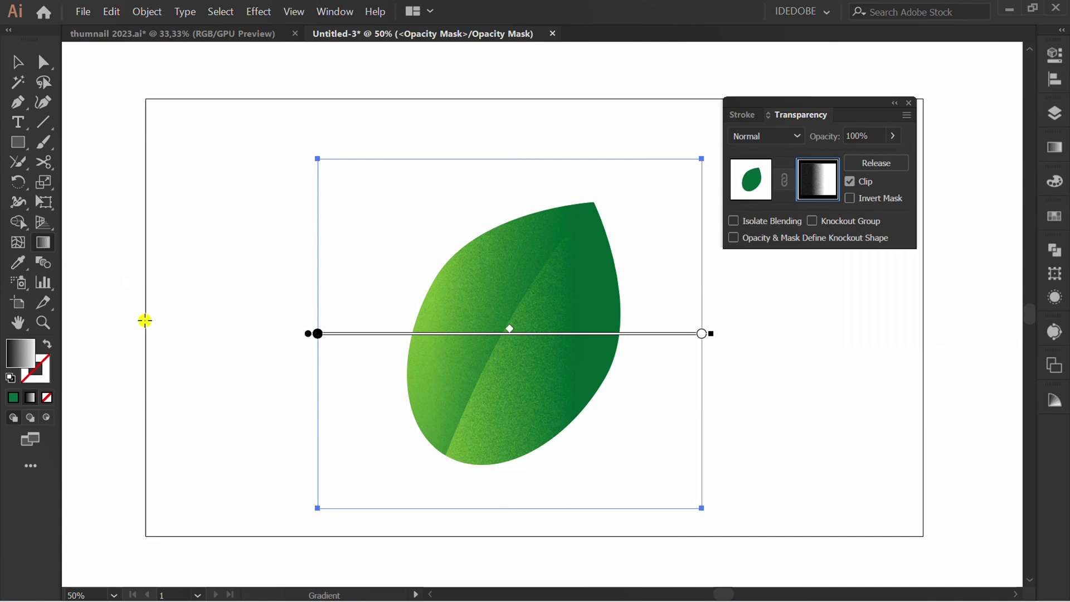
drag(716, 333, 724, 489)
drag(712, 410, 771, 436)
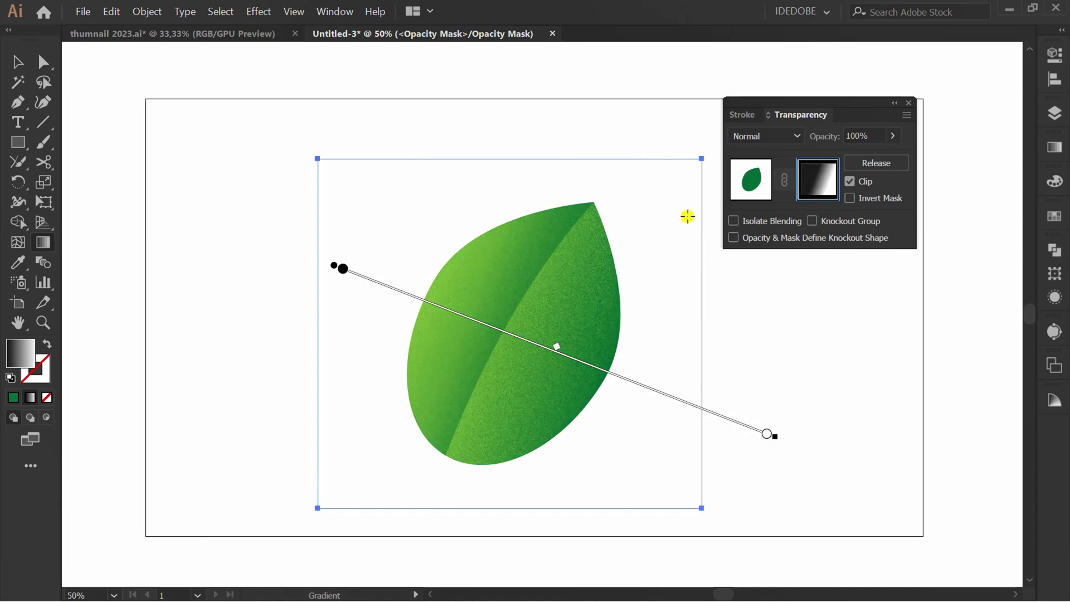
click(749, 180)
Draw a no-fill stem line below the leaf and bend it into a gentle curve
key(v)
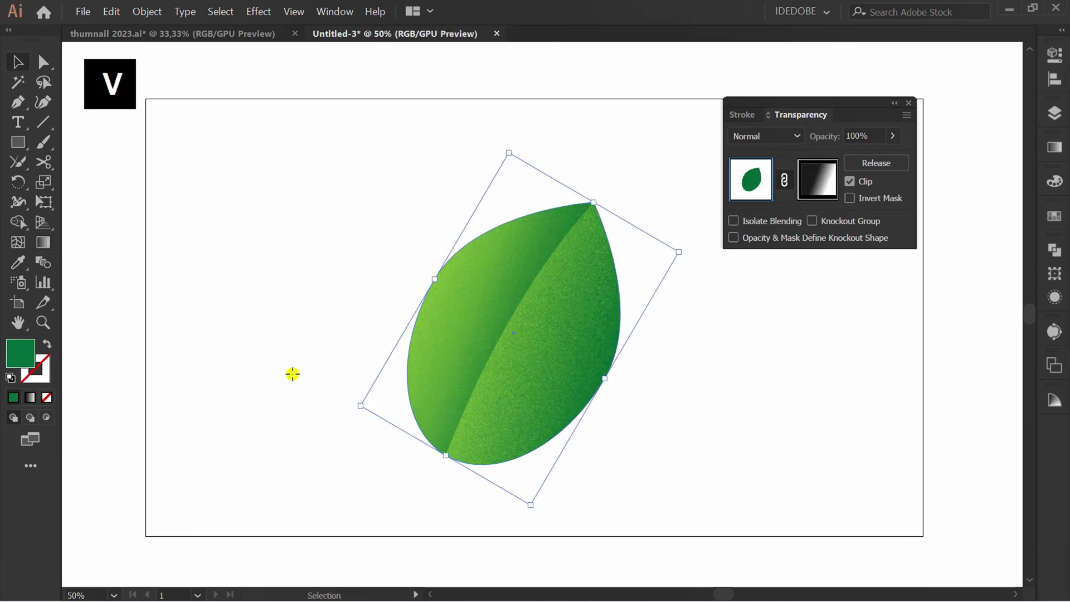
click(290, 373)
click(43, 120)
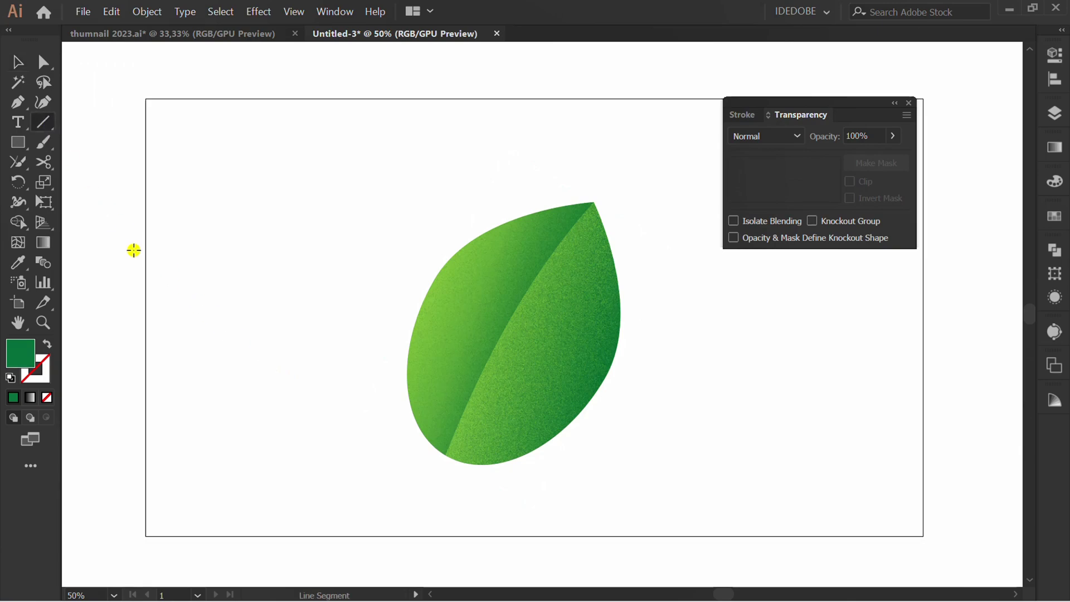
scroll(446, 490, up, 4)
mouse_move(438, 490)
mouse_down()
mouse_move(420, 458)
mouse_move(462, 277)
mouse_up()
key(d)
key(slash)
key(p)
key(alt)
mouse_move(434, 389)
mouse_down()
mouse_move(425, 377)
mouse_move(436, 390)
mouse_up()
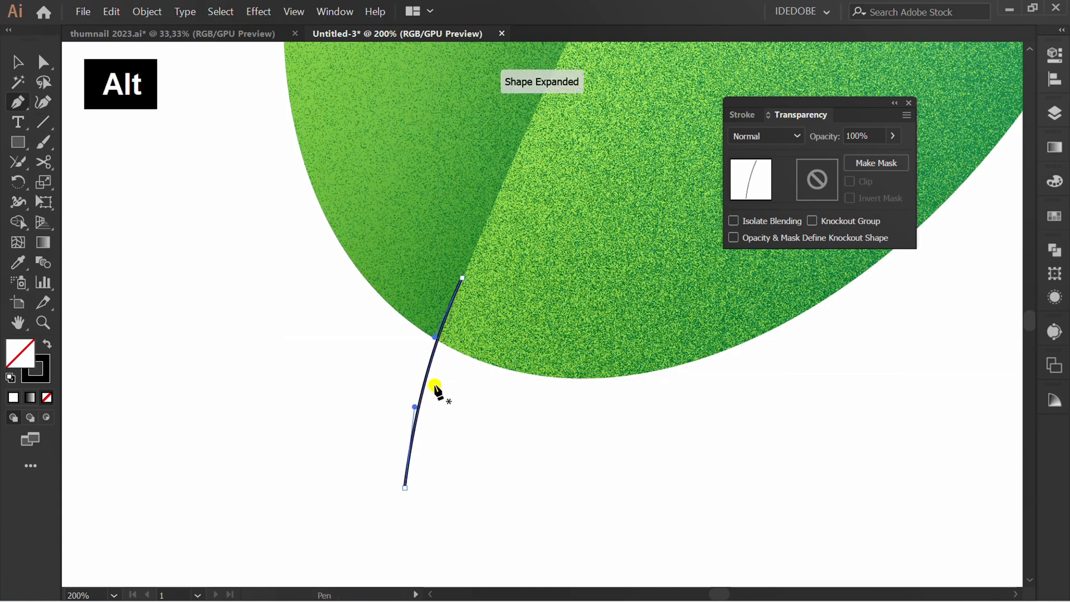
Give the stem's stroke a Round Cap
click(1053, 54)
click(871, 248)
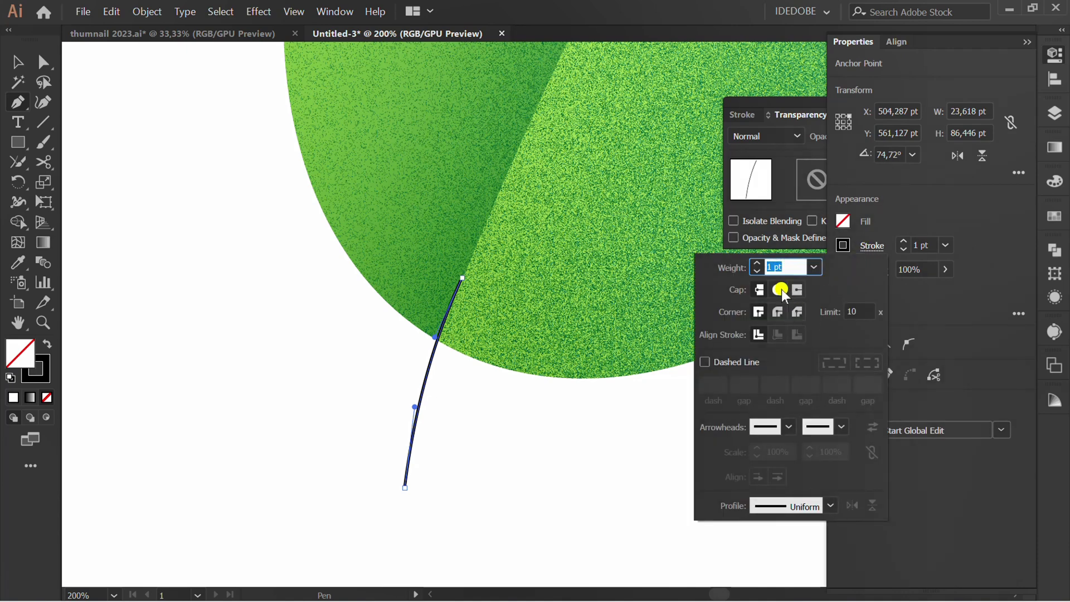
click(781, 289)
click(931, 208)
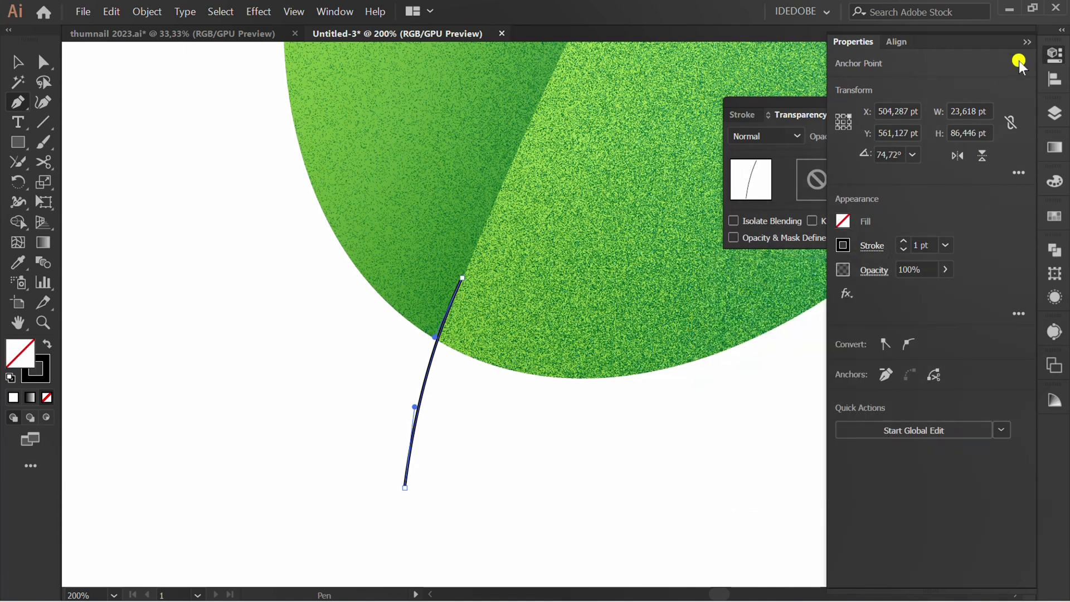
click(1027, 42)
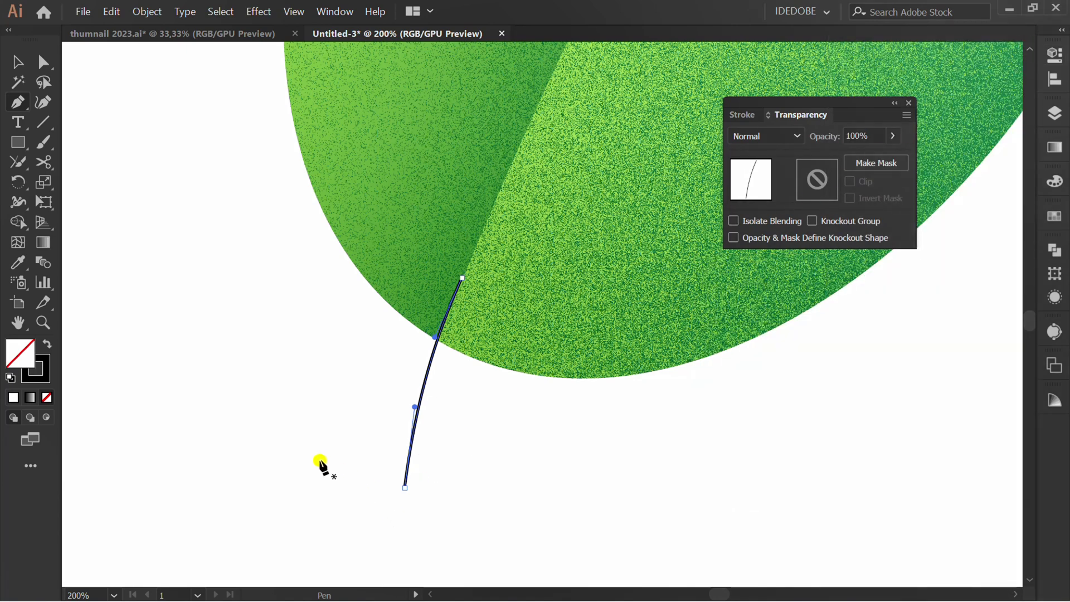
Widen the stem's stroke toward its lower end with the Width tool
drag(21, 202, 89, 202)
scroll(405, 492, up, 10)
drag(468, 353, 540, 373)
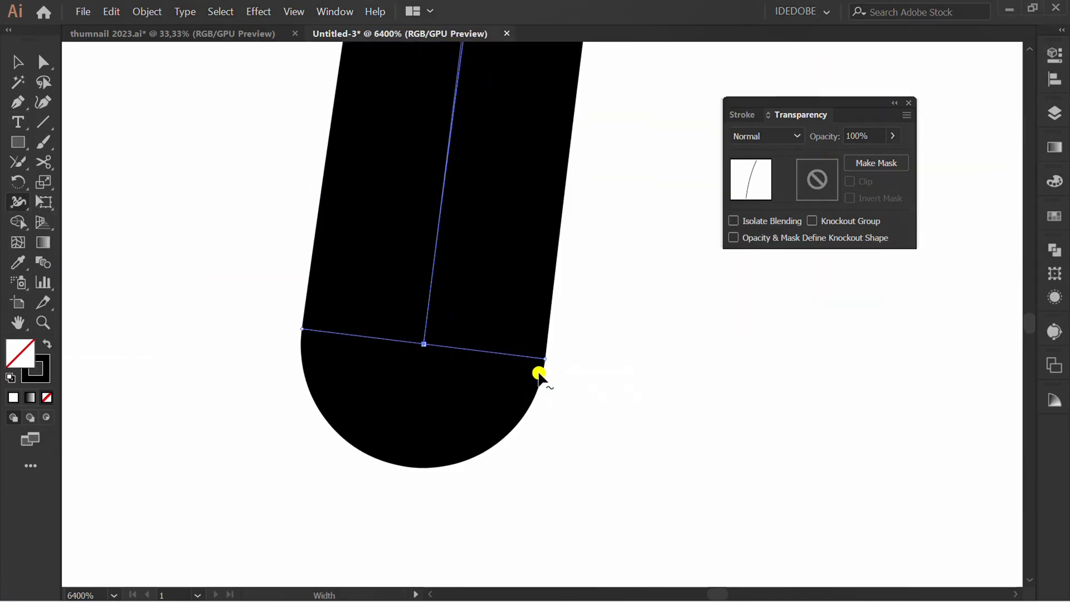
scroll(503, 243, down, 3)
scroll(502, 243, down, 7)
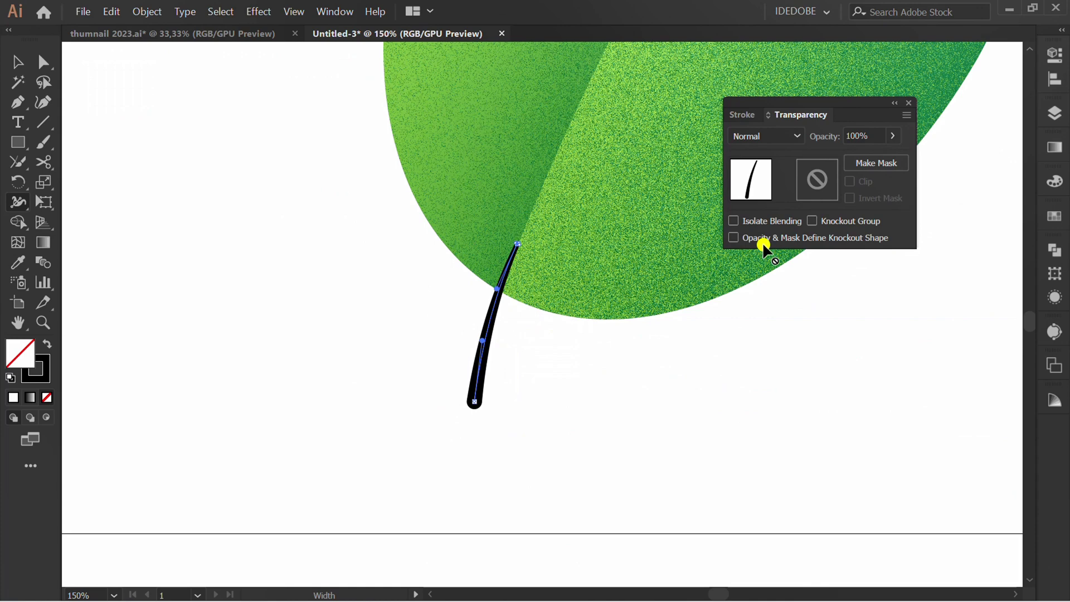
click(1048, 59)
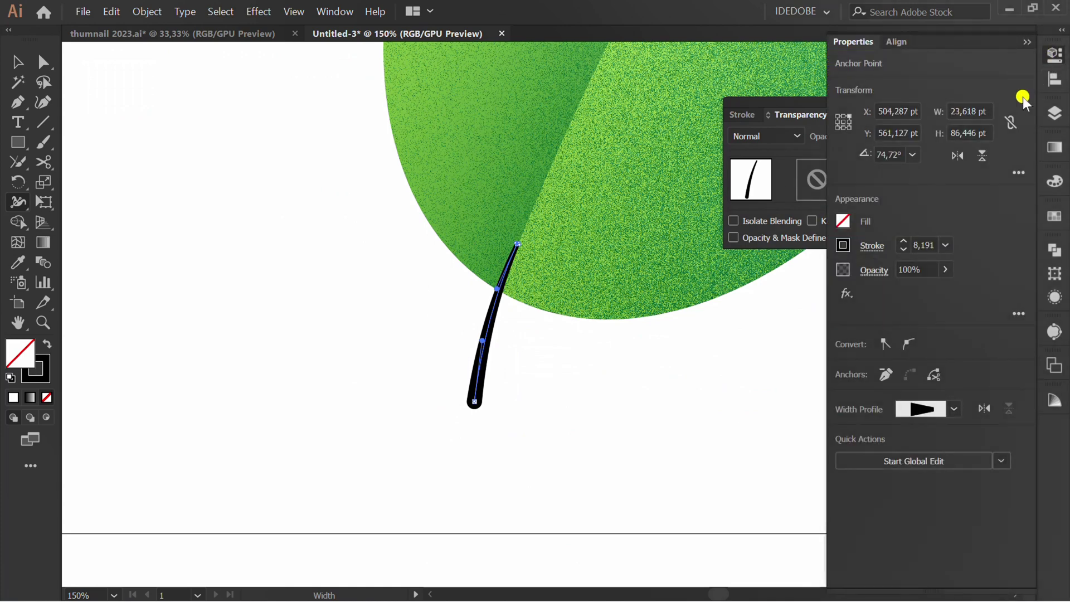
click(842, 246)
Give the stem a dark green stroke and send it to the back, behind the leaf
click(721, 318)
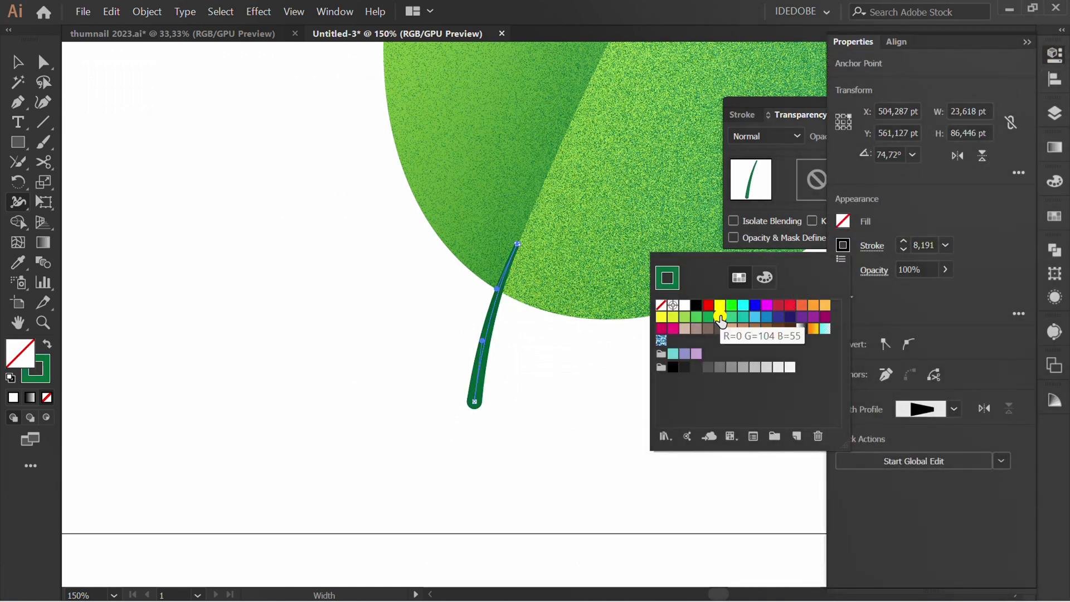
click(556, 376)
right_click(488, 322)
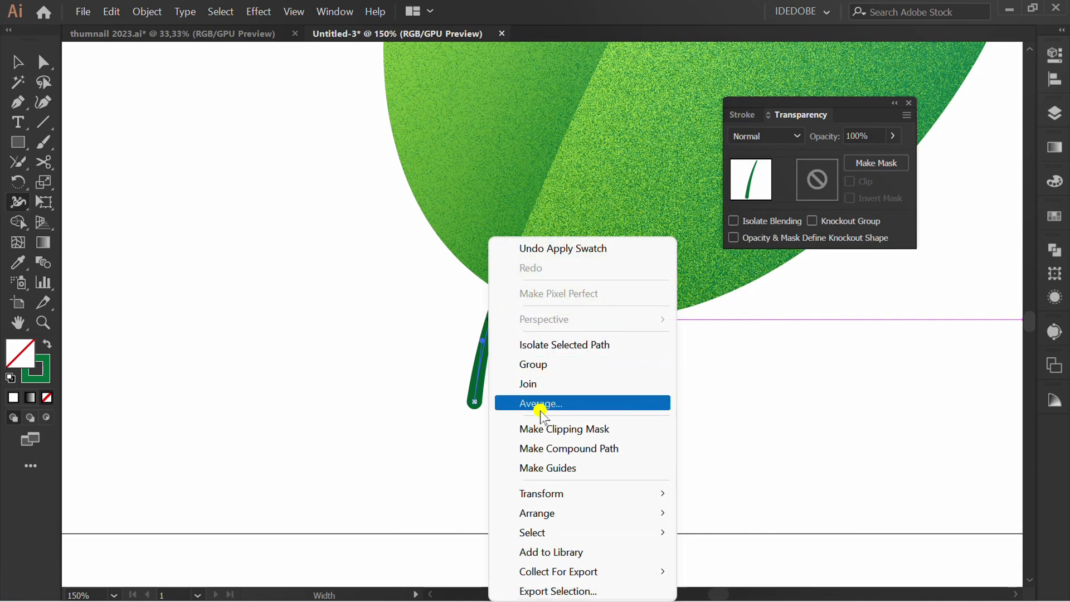
mouse_move(601, 512)
click(729, 488)
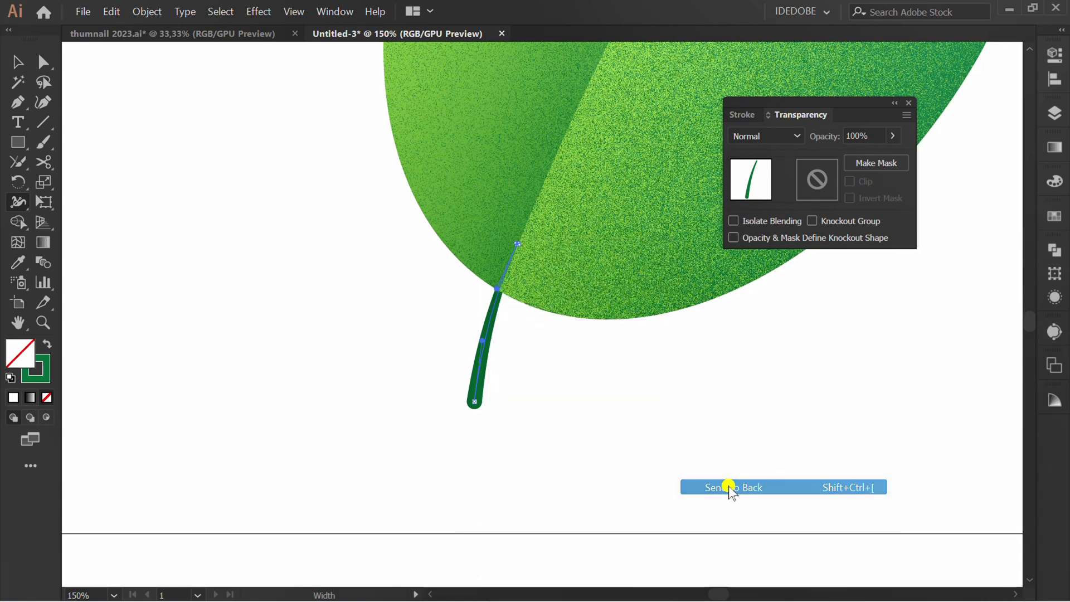
Zoom out and select the leaf and stem together
key(v)
key(ctrl+minus)
key(ctrl+minus)
key(ctrl+minus)
drag(674, 104, 411, 404)
right_click(454, 199)
Group the leaf with its stem and add a copy rotated -29.56° around the stem base
click(505, 307)
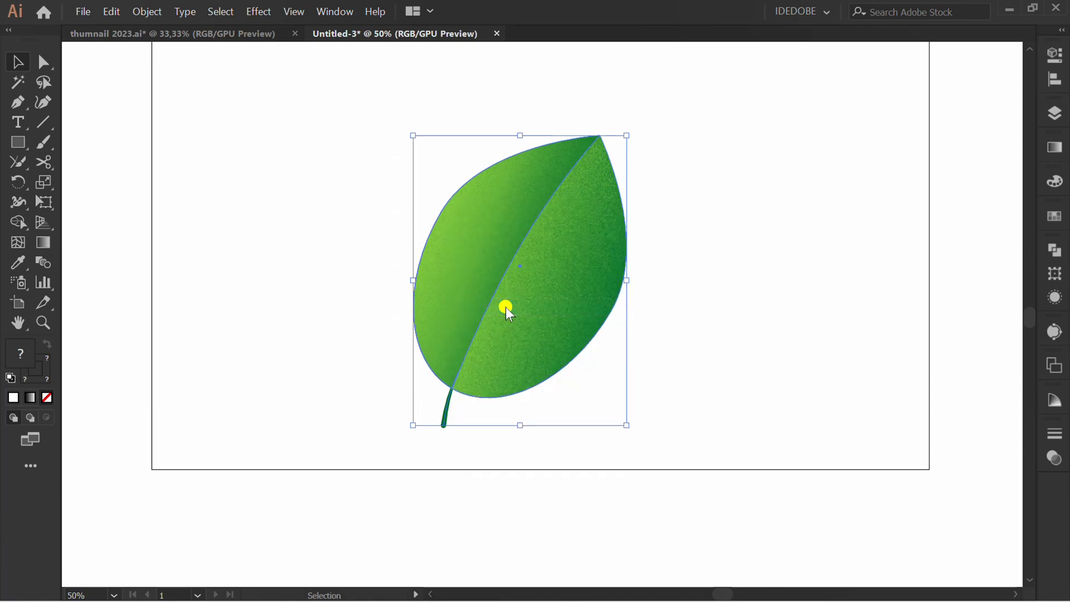
drag(18, 182, 76, 181)
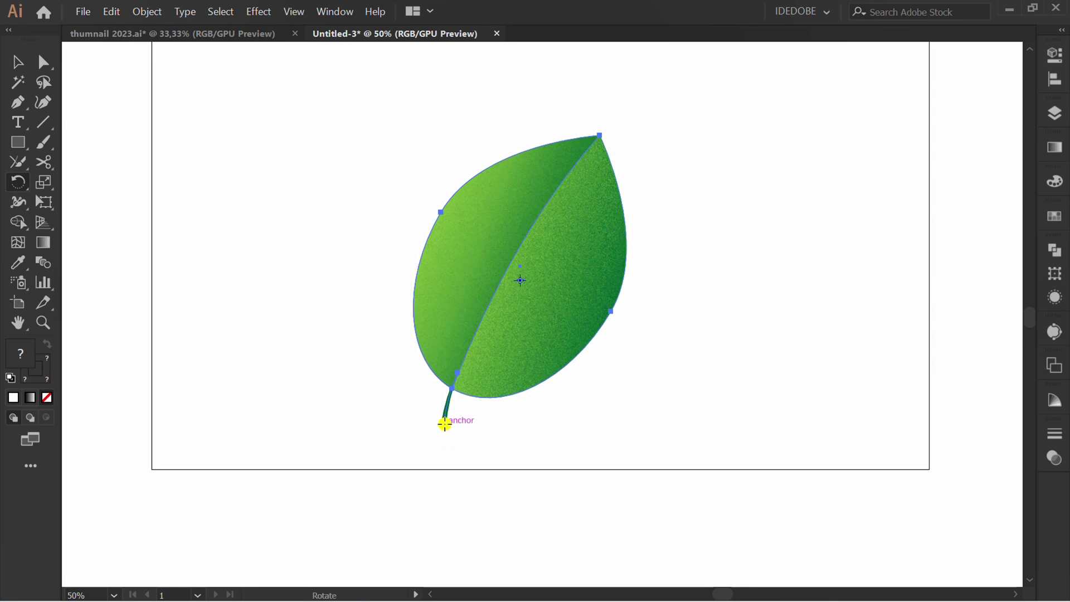
drag(514, 207, 609, 276)
drag(680, 219, 681, 218)
Draw a horizontal base line beneath the two leaf stems
key(v)
click(774, 257)
key(backslash)
scroll(430, 449, up, 3)
drag(414, 423, 458, 426)
drag(514, 379, 595, 374)
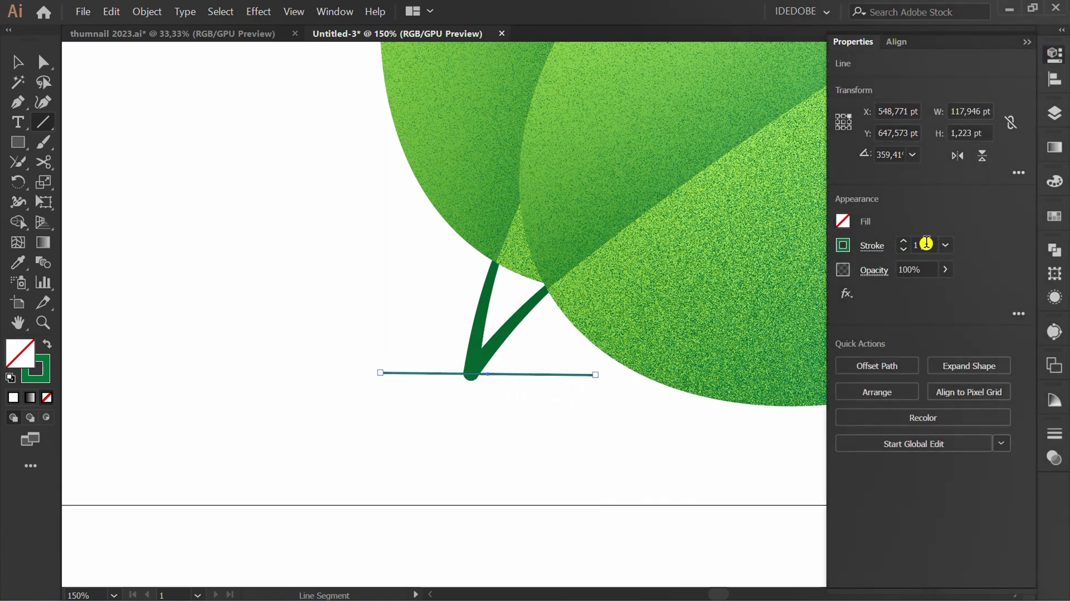